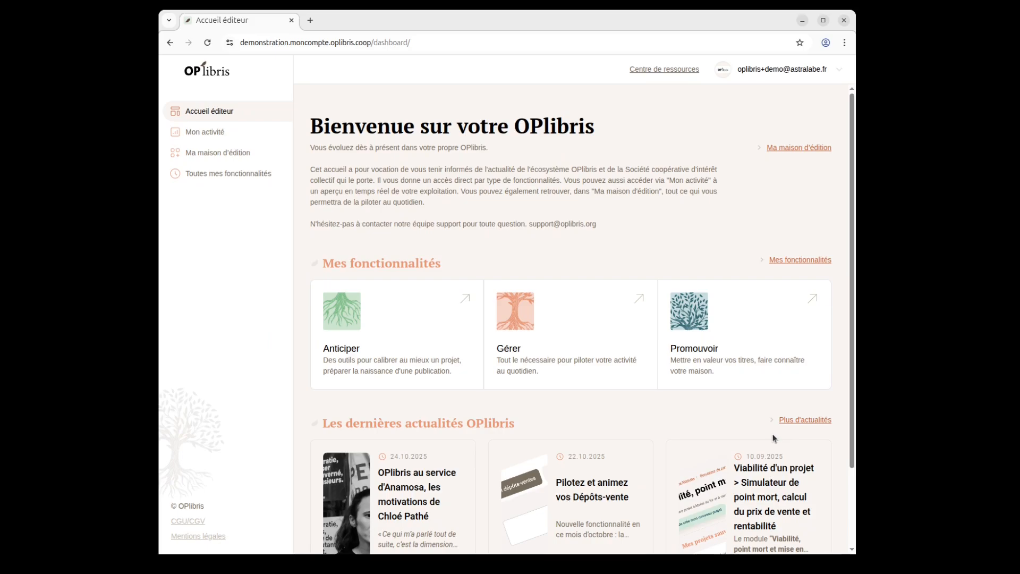
Activate the Dépôt-vente module in the OPlibris section of the Modules/Applications configuration.
left_click(210, 133)
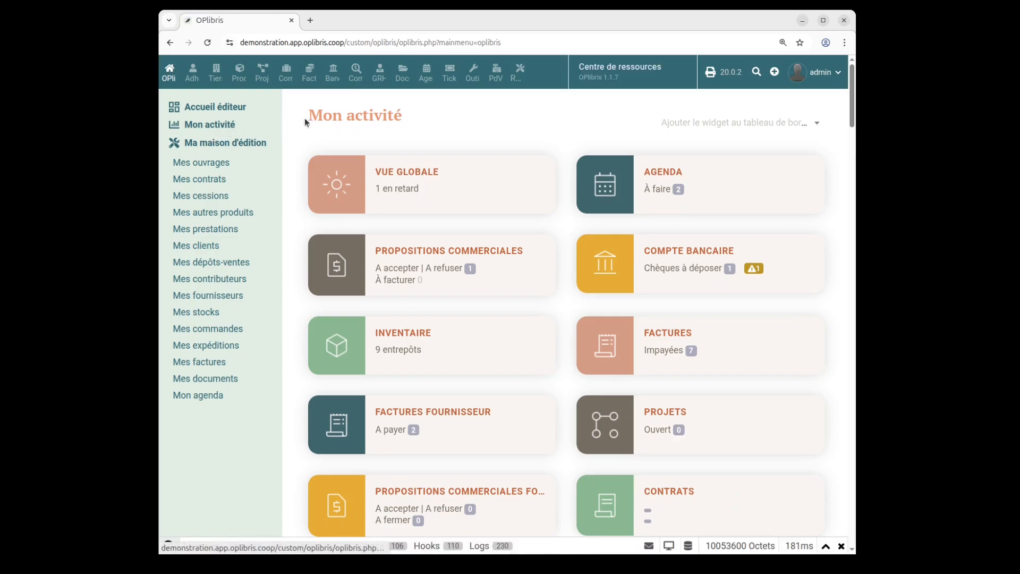
left_click(521, 74)
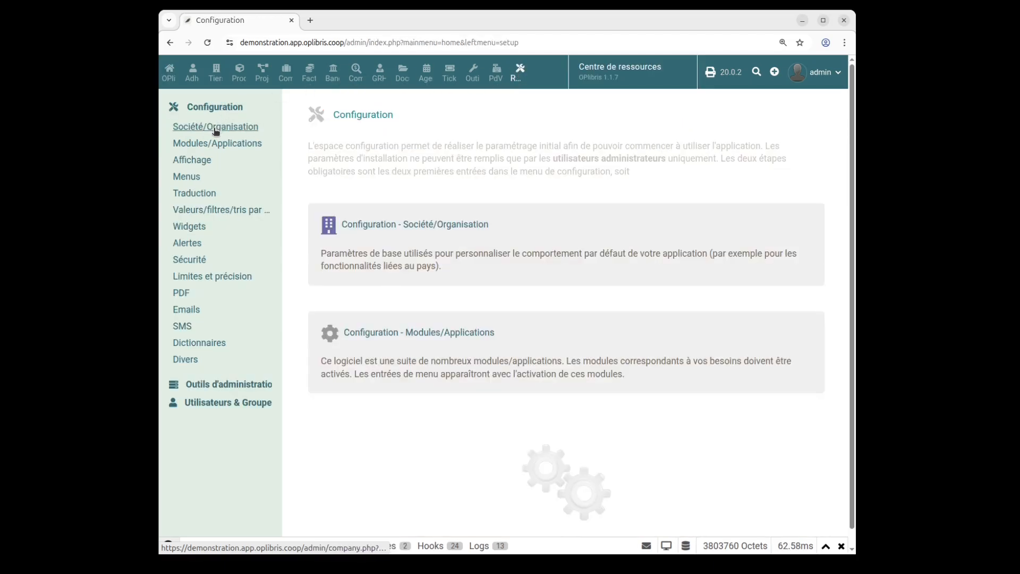
left_click(213, 143)
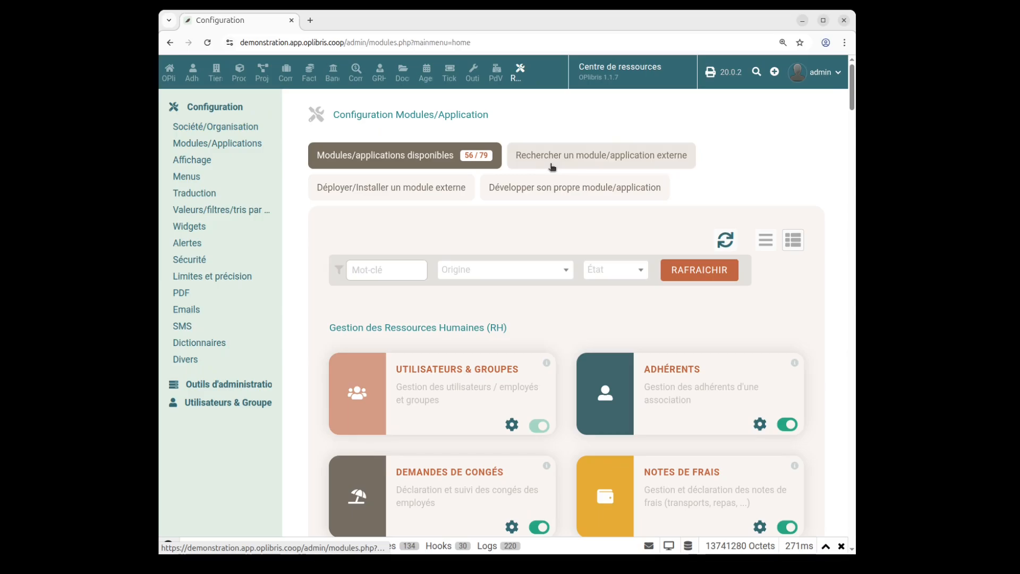
scroll(691, 166, "down", 20)
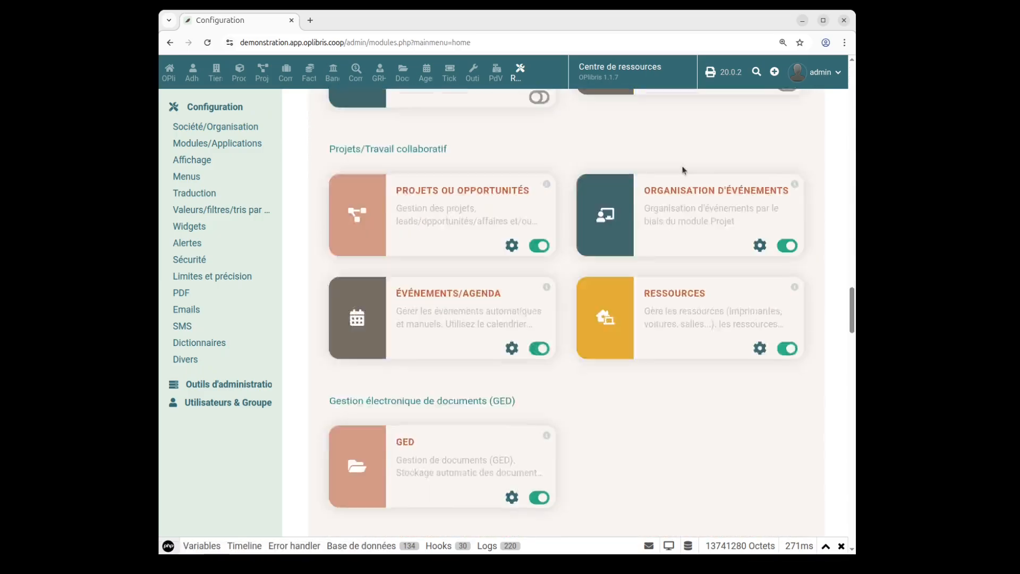
scroll(683, 170, "down", 20)
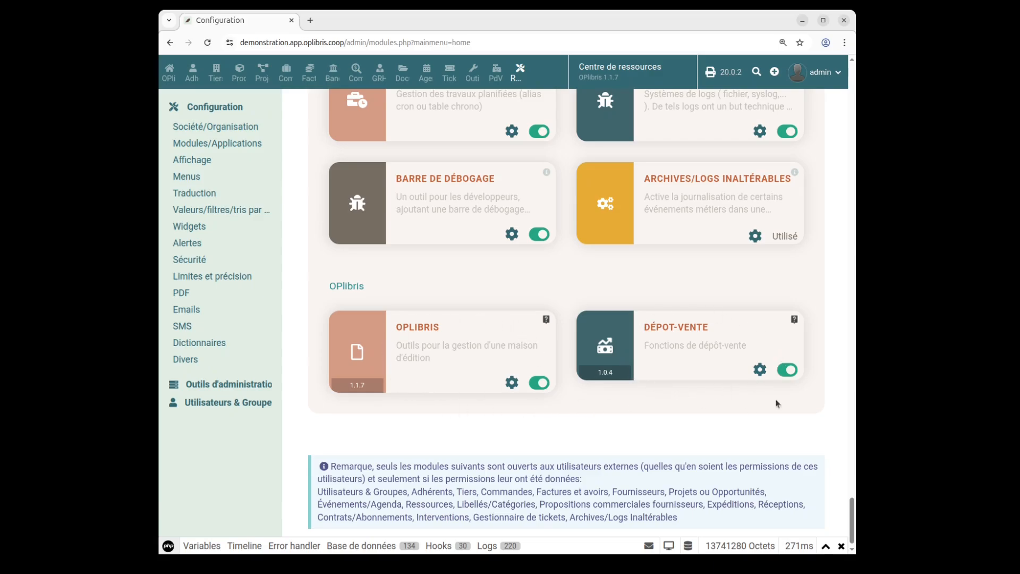
left_click(787, 370)
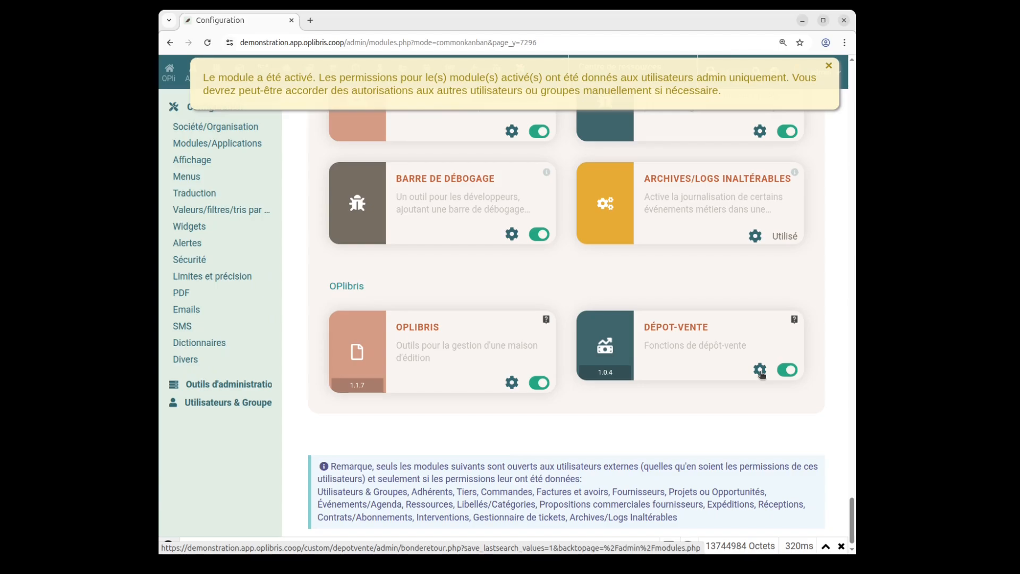
Open the Dépôt-vente module's settings and review its numbering models, pointage models and options.
left_click(760, 370)
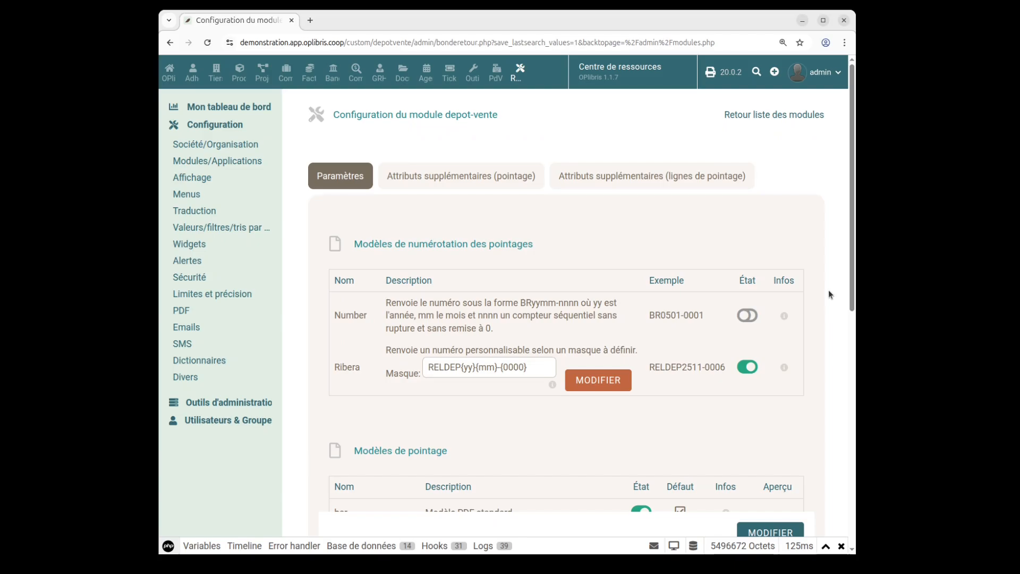
scroll(827, 289, "down", 8)
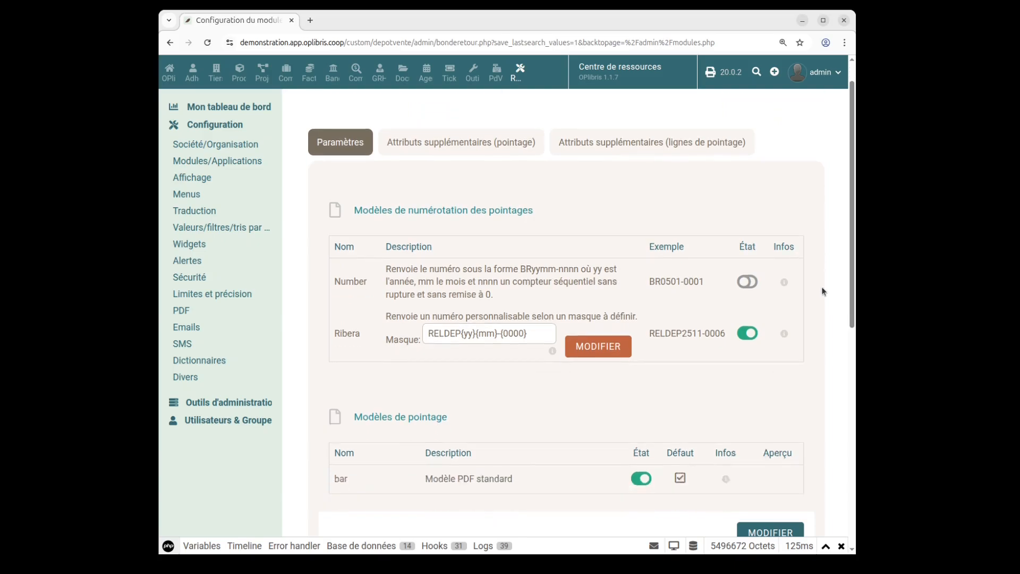
scroll(823, 290, "down", 1)
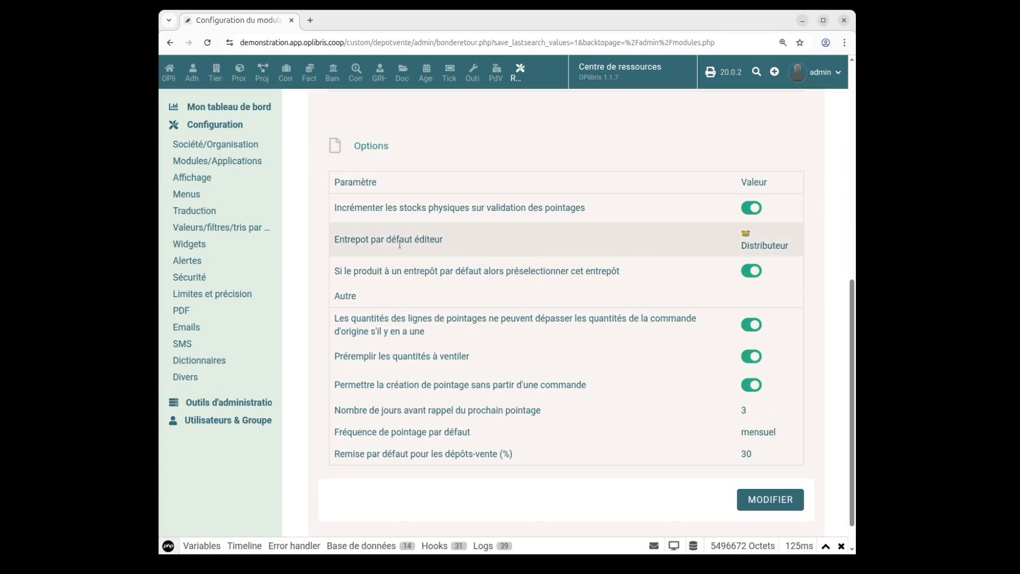
Open the module options for editing, check the default publisher warehouse choices, and save with Distributeur selected.
left_click(756, 506)
scroll(769, 474, "down", 10)
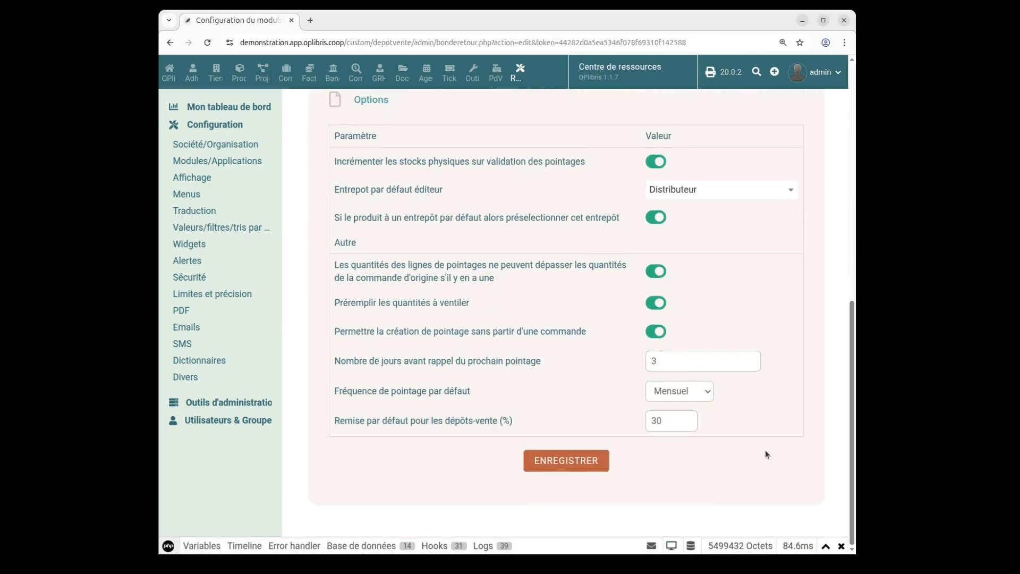
left_click(767, 194)
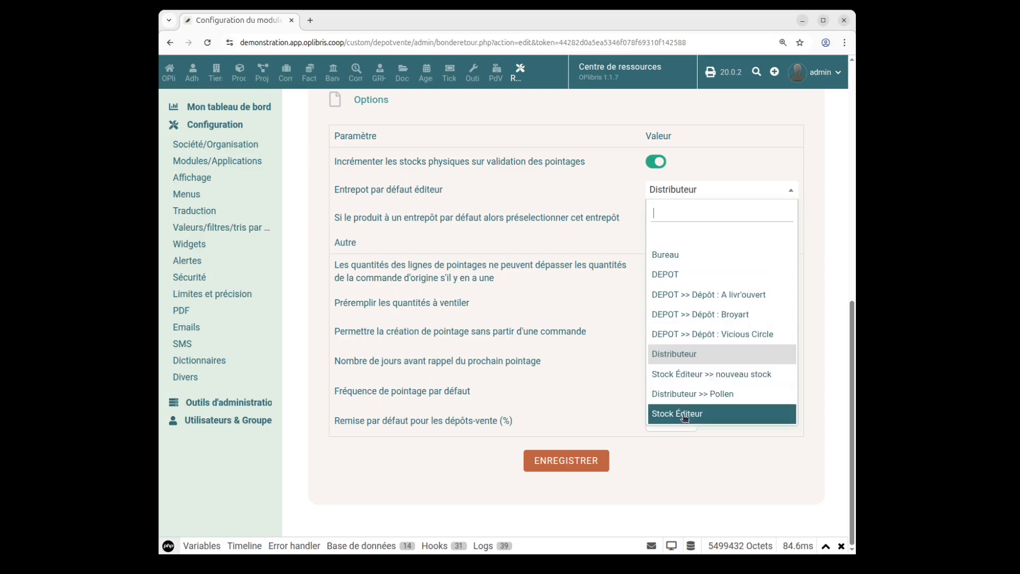
left_click(693, 478)
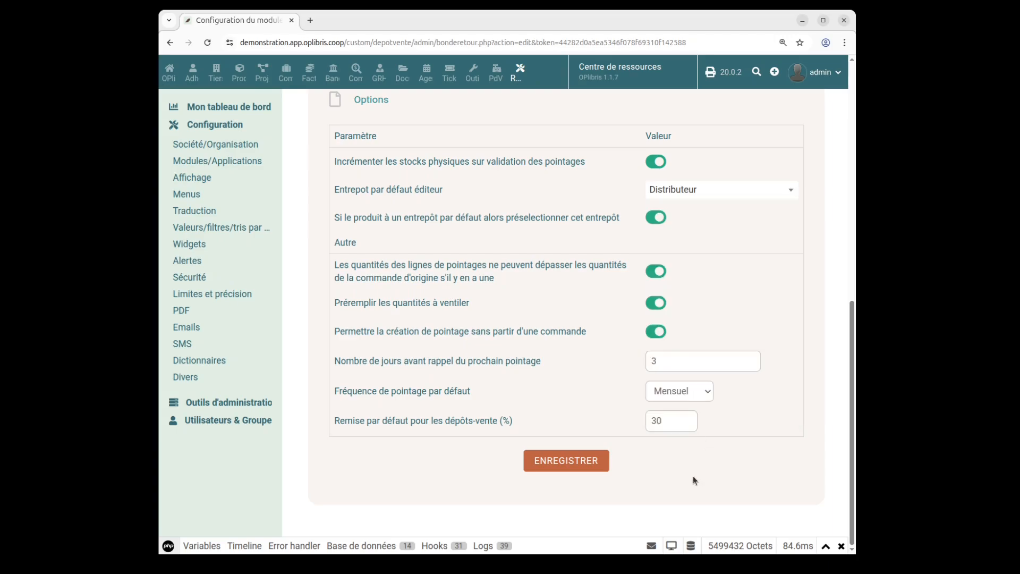
left_click(569, 460)
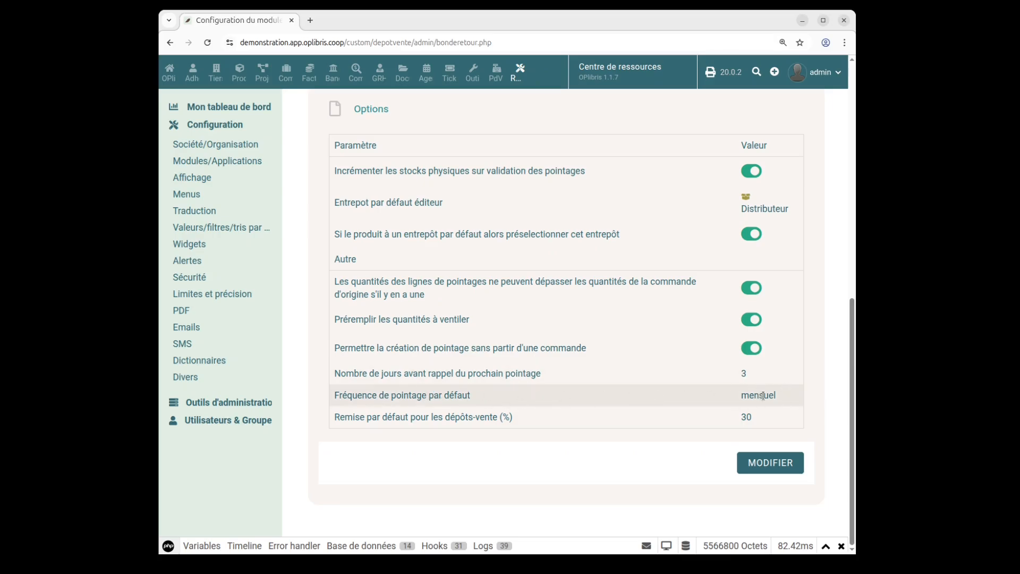
left_click(771, 462)
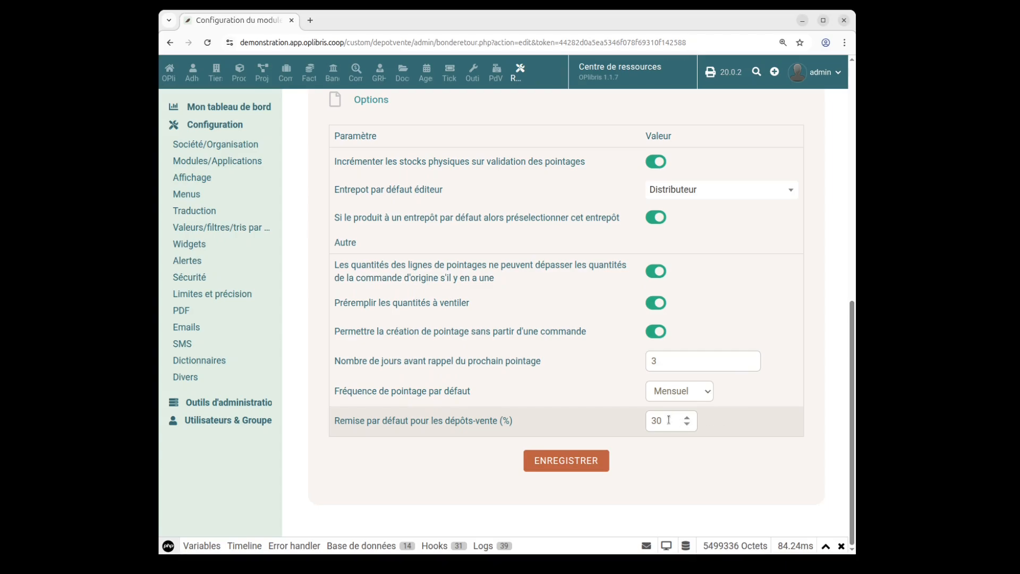
left_click(578, 460)
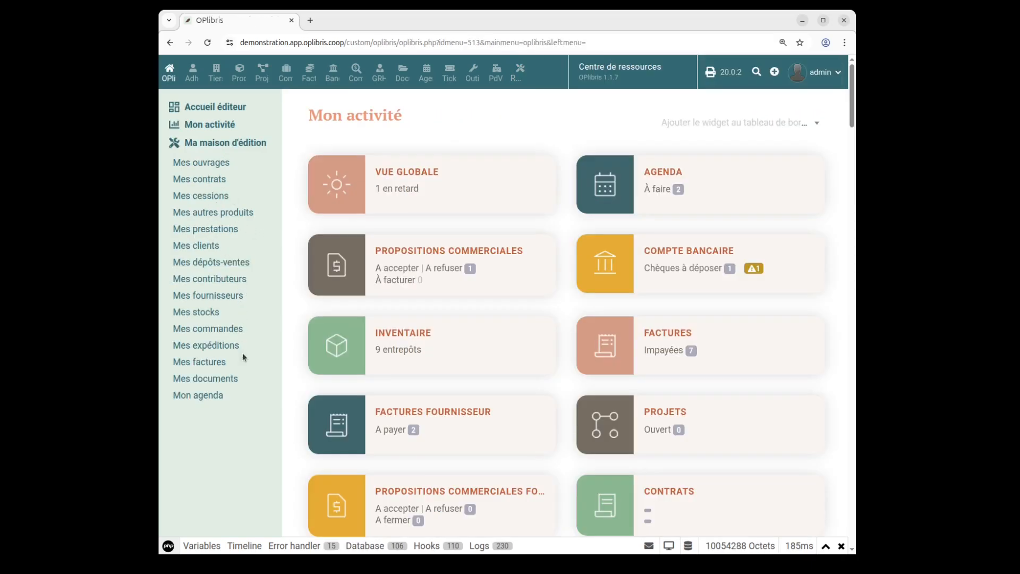
Open Mes dépôts-ventes and examine the third-party selector, deposit figures, charts and the top publications and dépositaires tables.
left_click(243, 264)
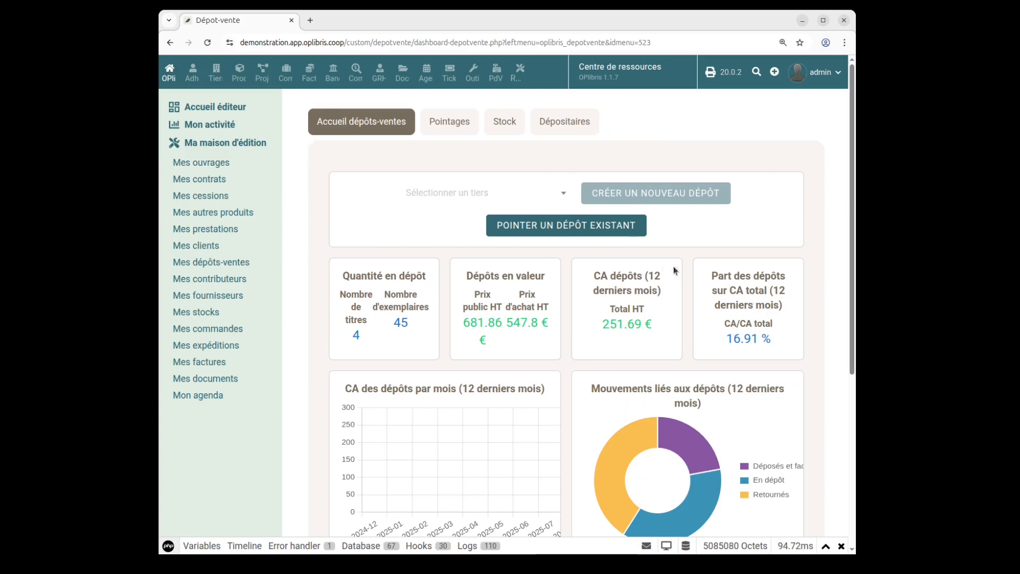
left_click(565, 194)
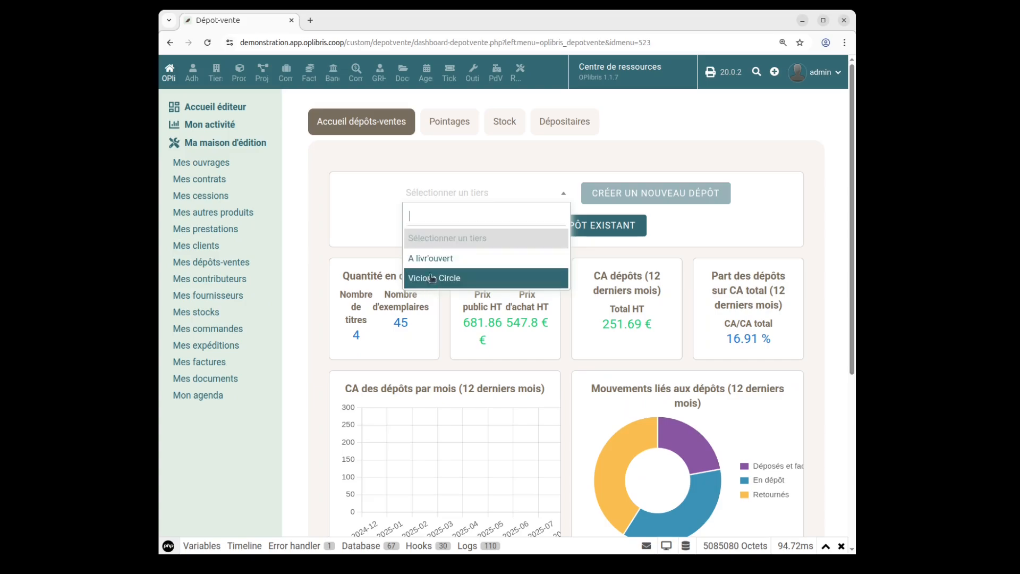
left_click(830, 182)
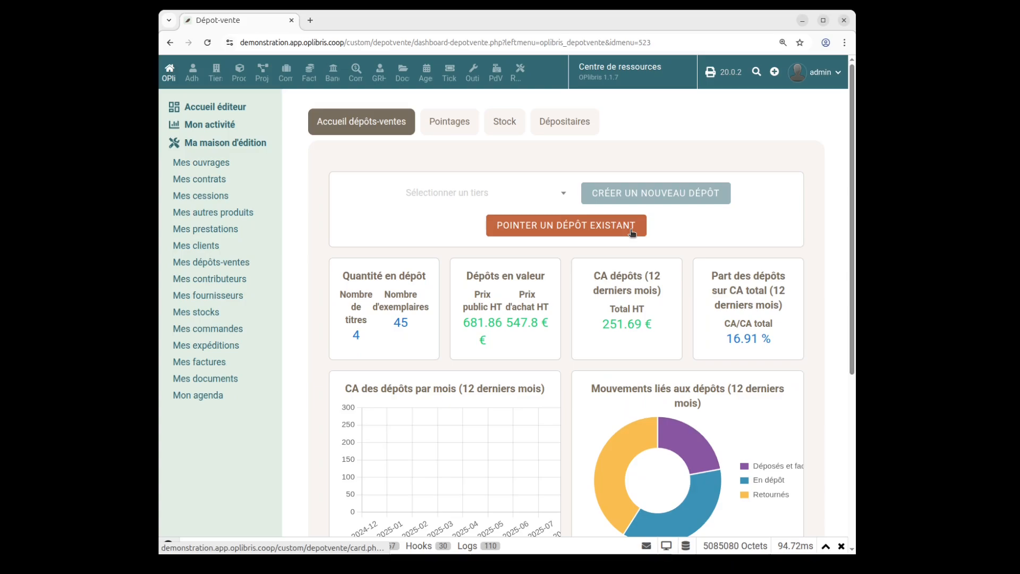
scroll(827, 259, "down", 5)
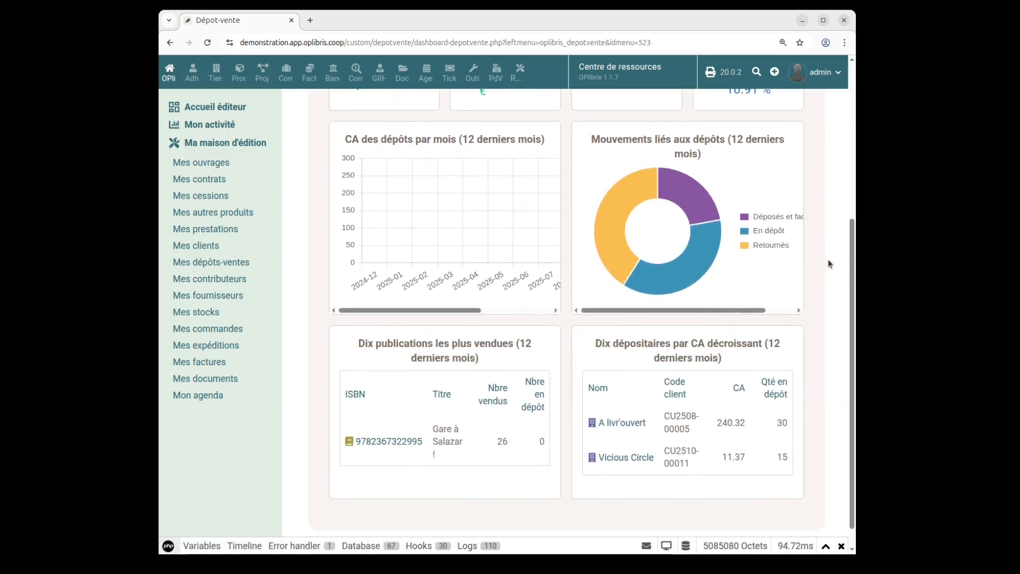
scroll(828, 264, "up", 5)
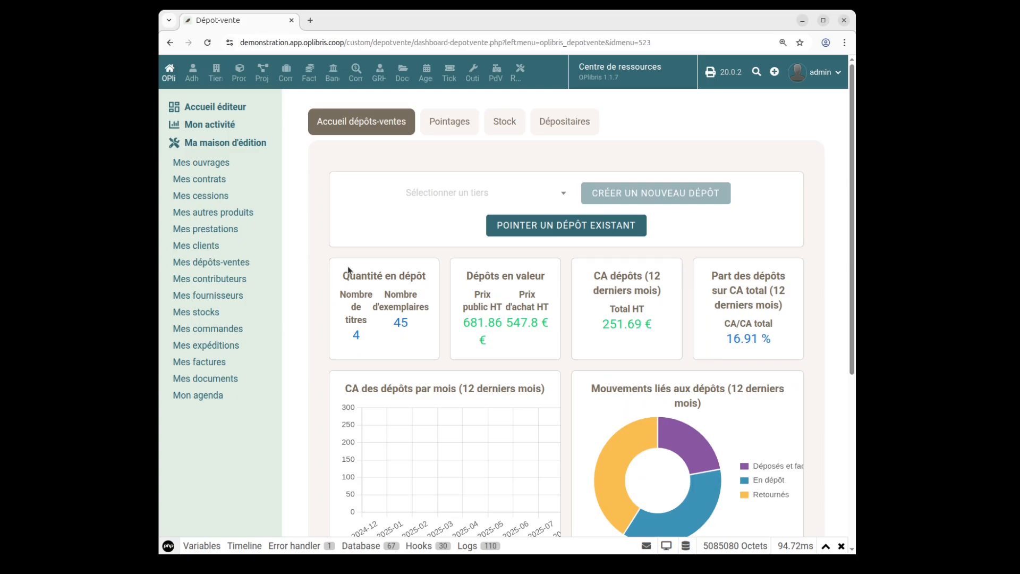
scroll(837, 388, "down", 3)
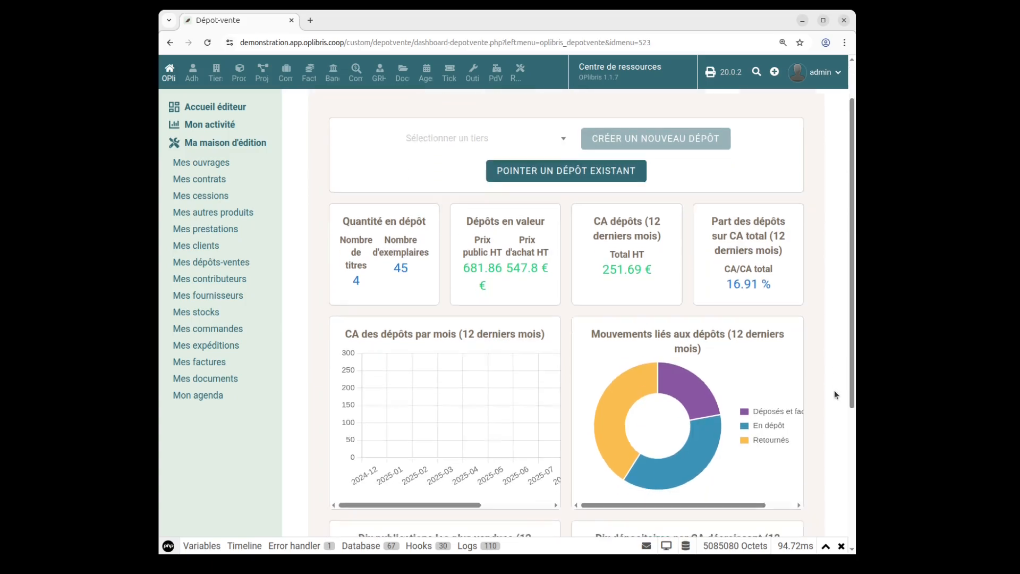
scroll(833, 391, "down", 2)
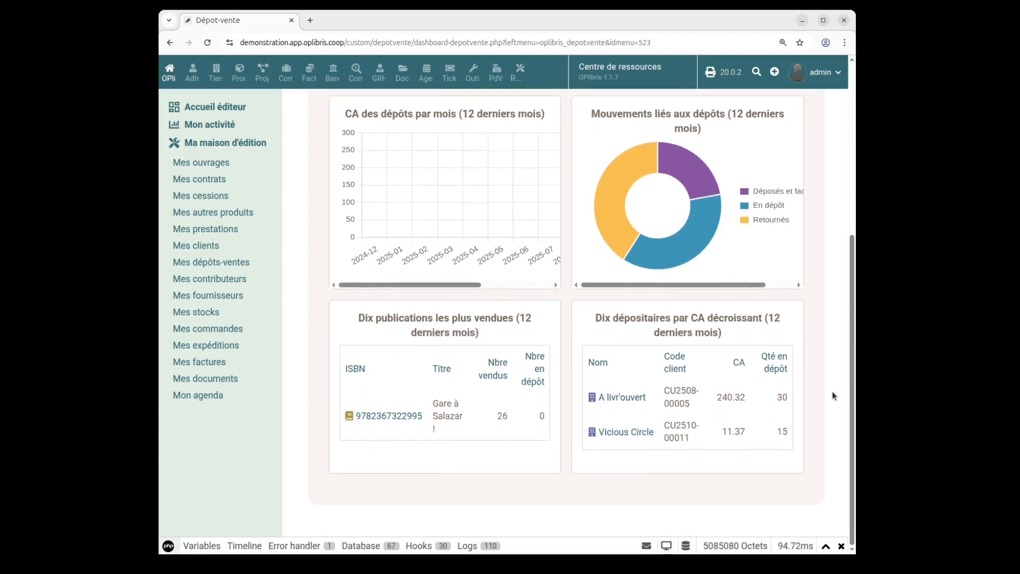
scroll(830, 391, "up", 5)
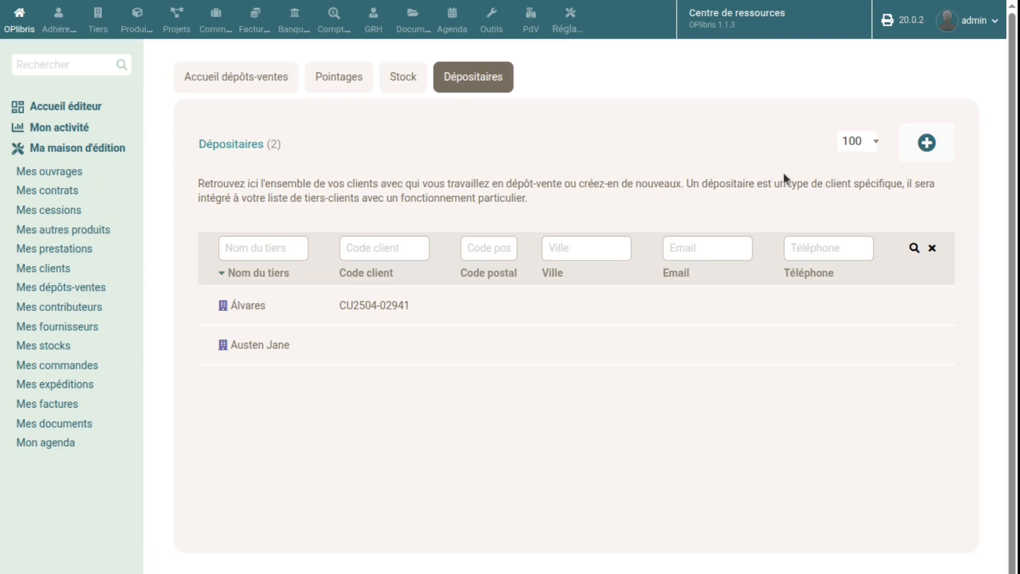
Create a new dépositaire with Épicerie as the third-party name.
left_click(928, 146)
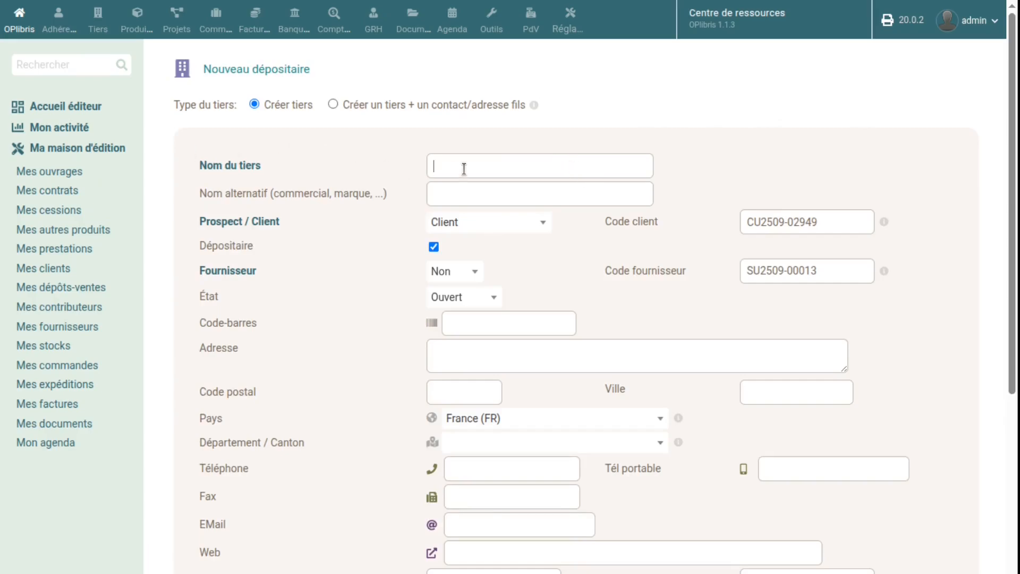
type("Épicerie")
scroll(920, 339, "down", 7)
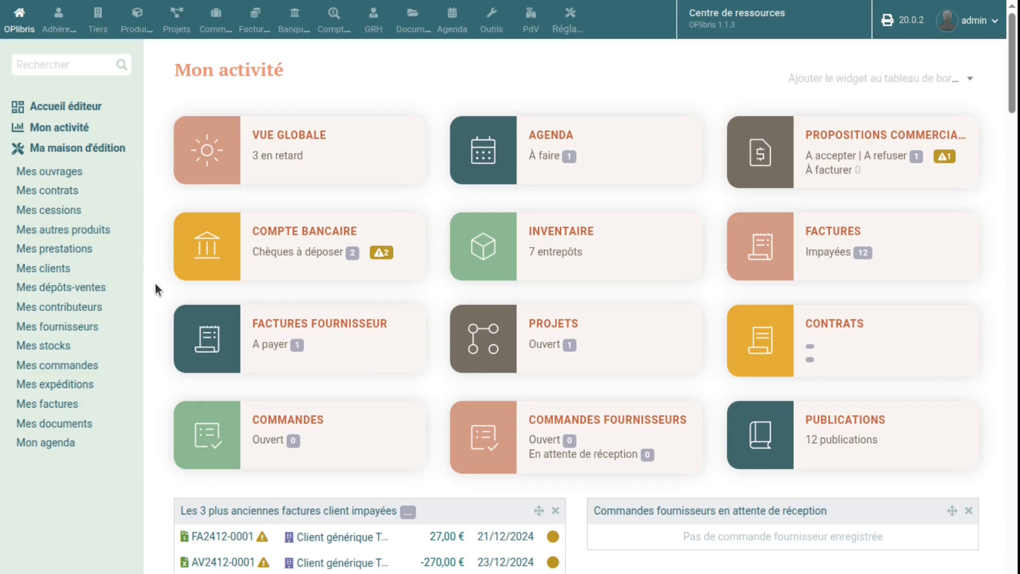
Open the third client in the Mes clients list and enable the Dépositaire option on its record.
left_click(56, 270)
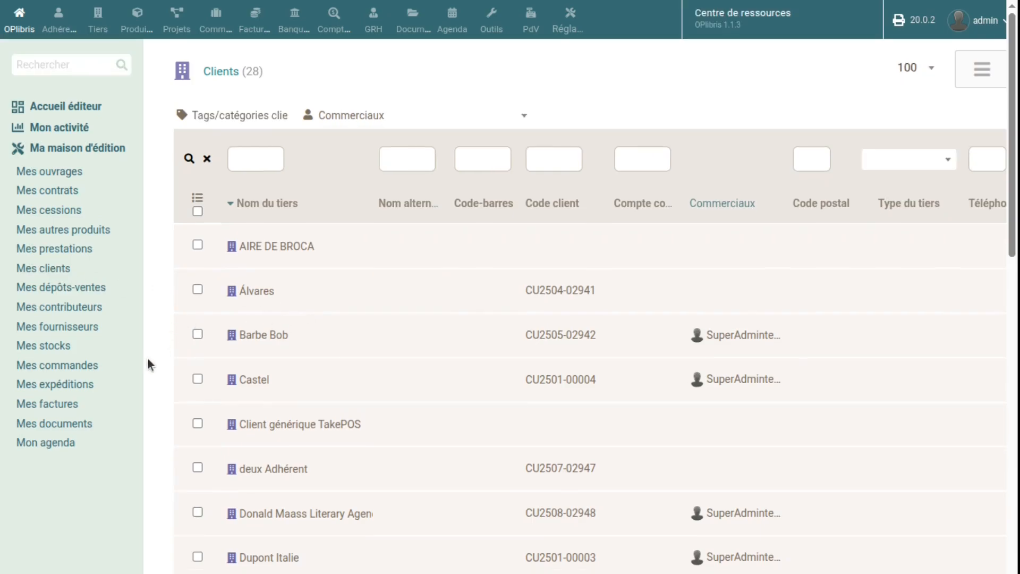
left_click(249, 336)
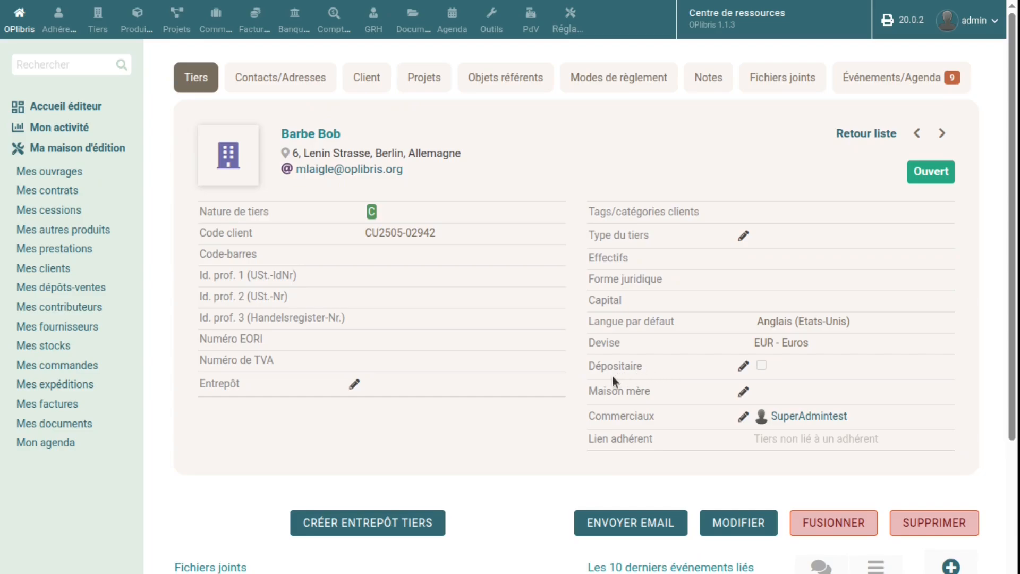
left_click(743, 367)
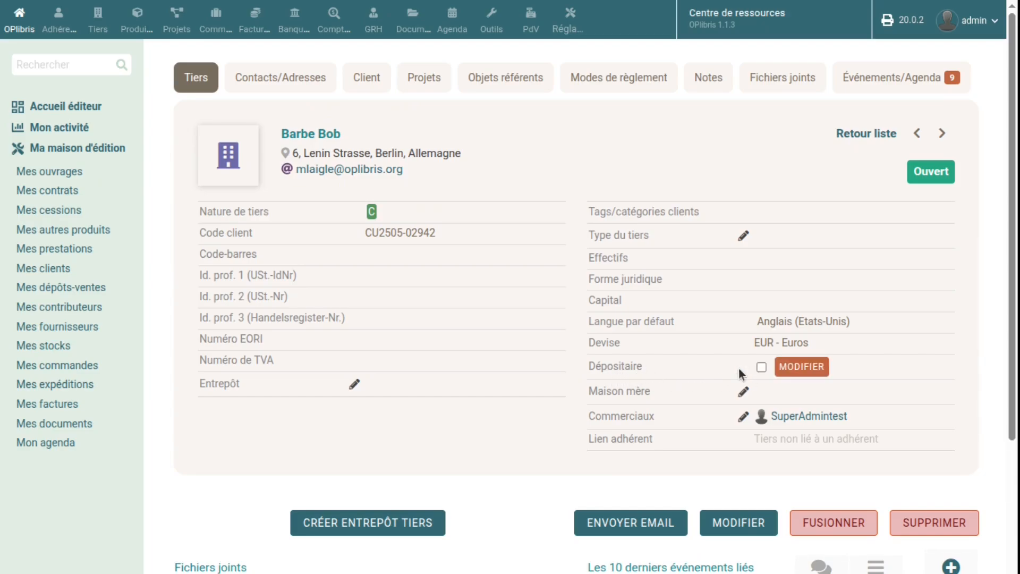
left_click(761, 367)
left_click(801, 367)
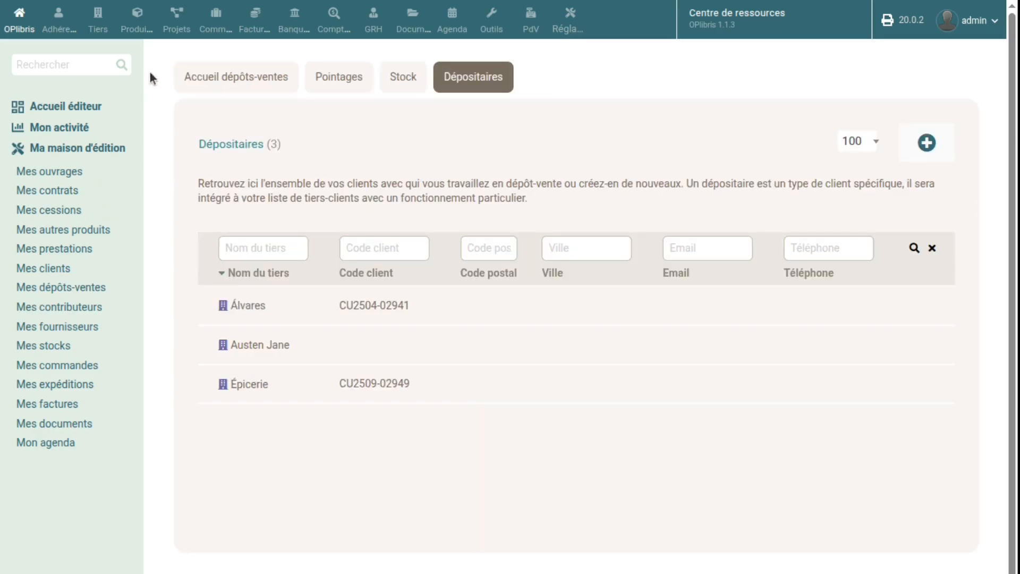
Open the list of warehouses in the products area.
left_click(138, 20)
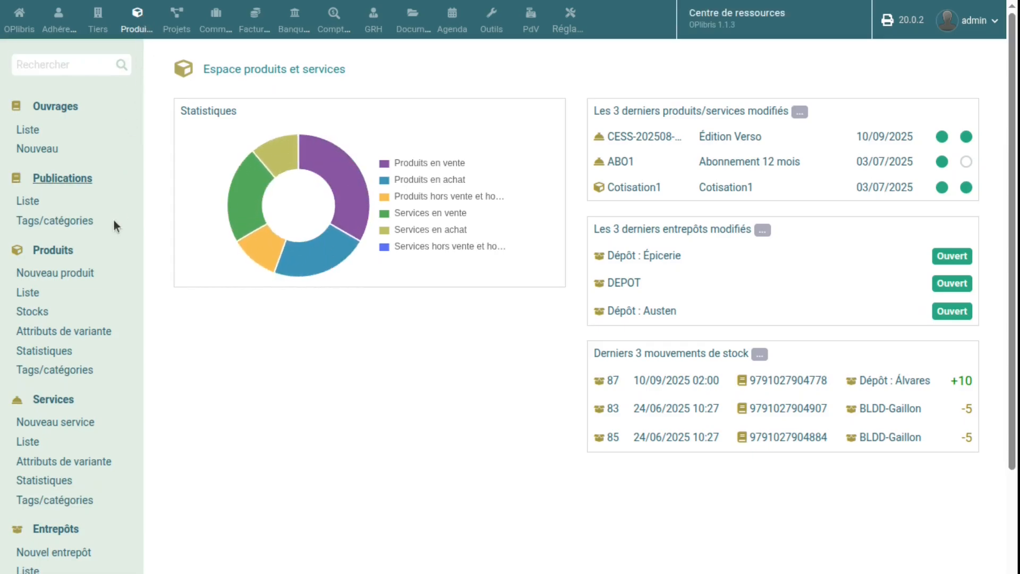
scroll(85, 319, "down", 3)
left_click(32, 570)
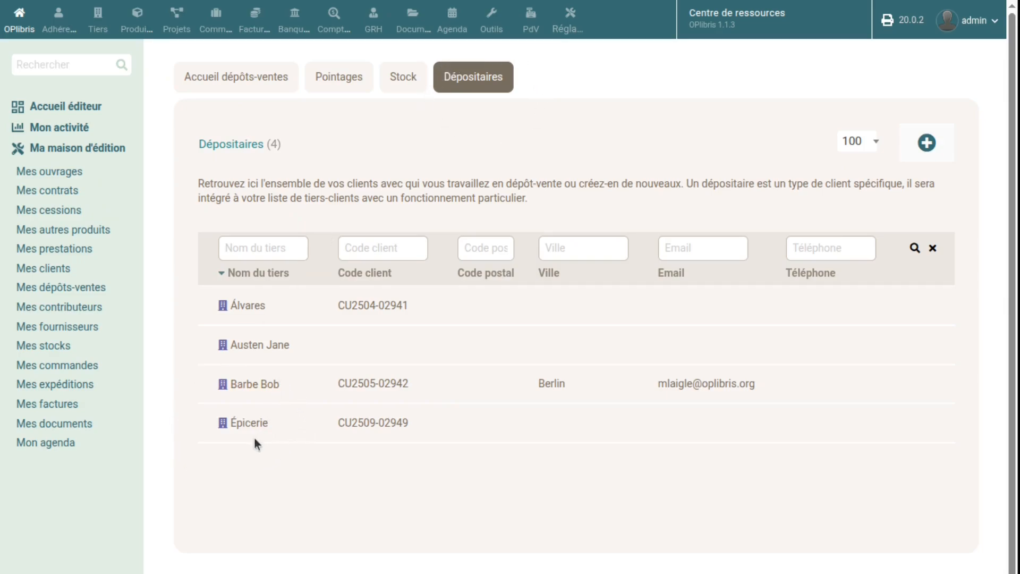
Open the Épicerie dépositaire's consignment record and set its Fréquence de pointage to Semestriel.
mouse_move(255, 428)
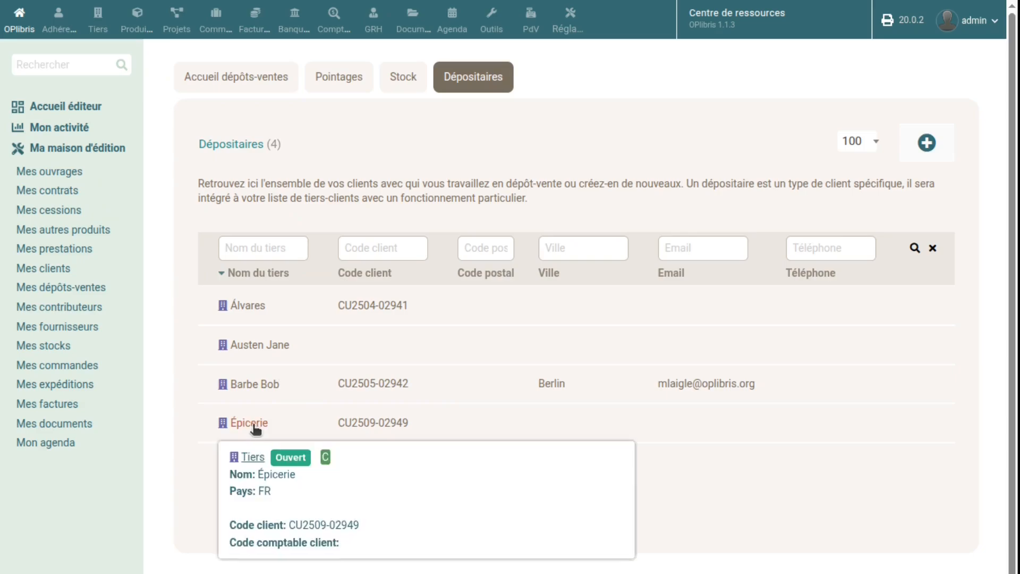
mouse_move(259, 388)
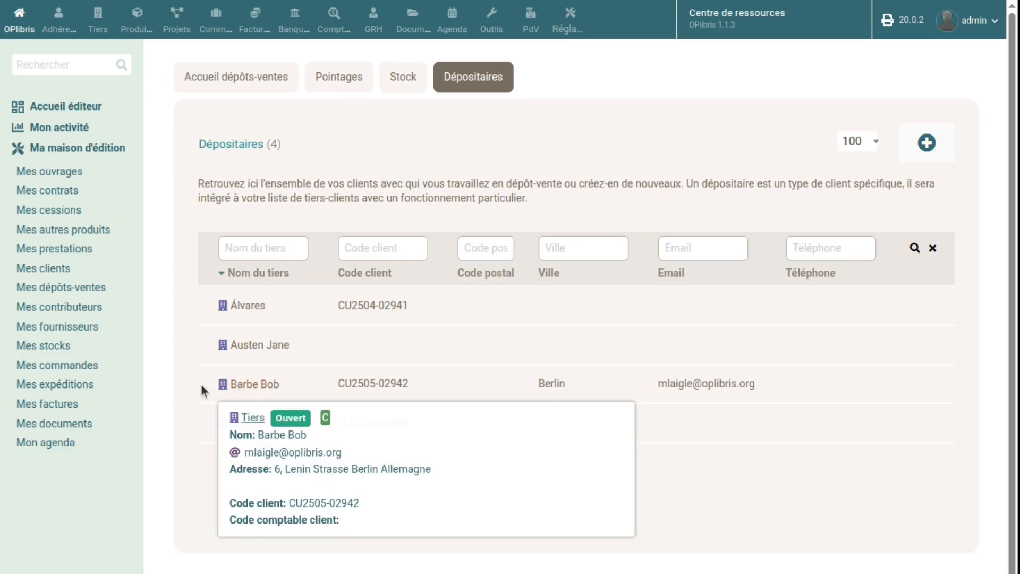
left_click(247, 422)
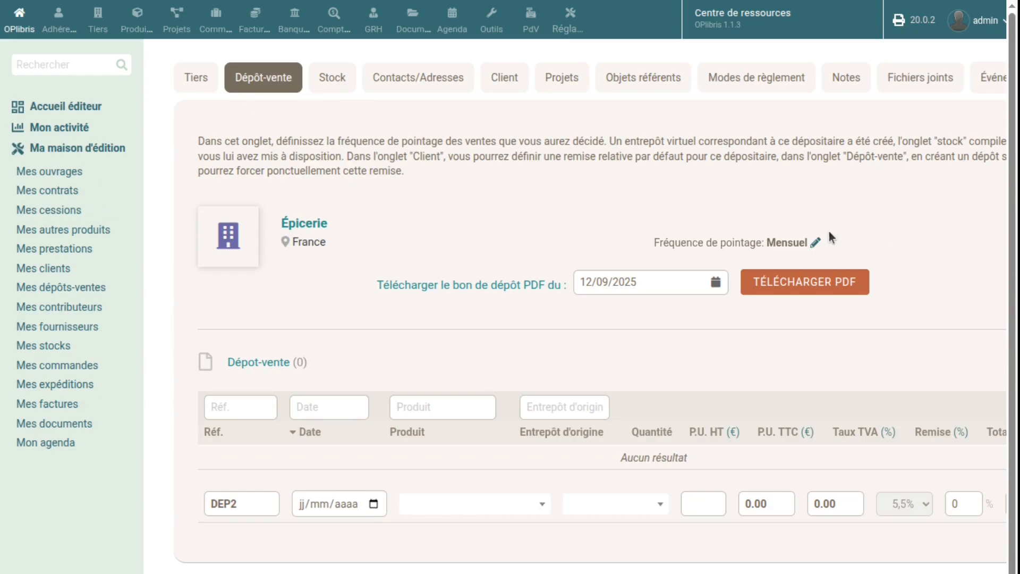
left_click(815, 242)
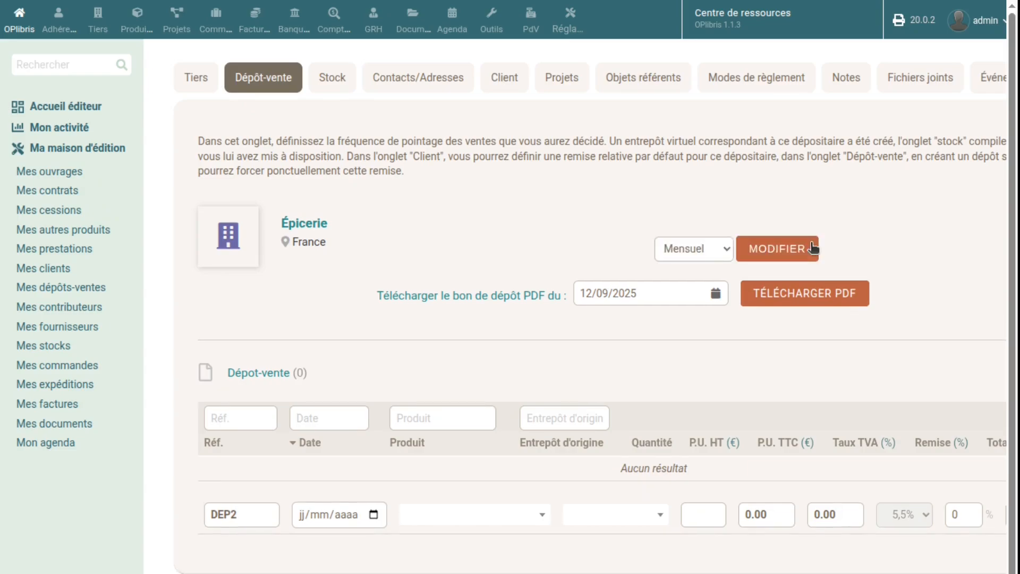
left_click(726, 254)
left_click(713, 315)
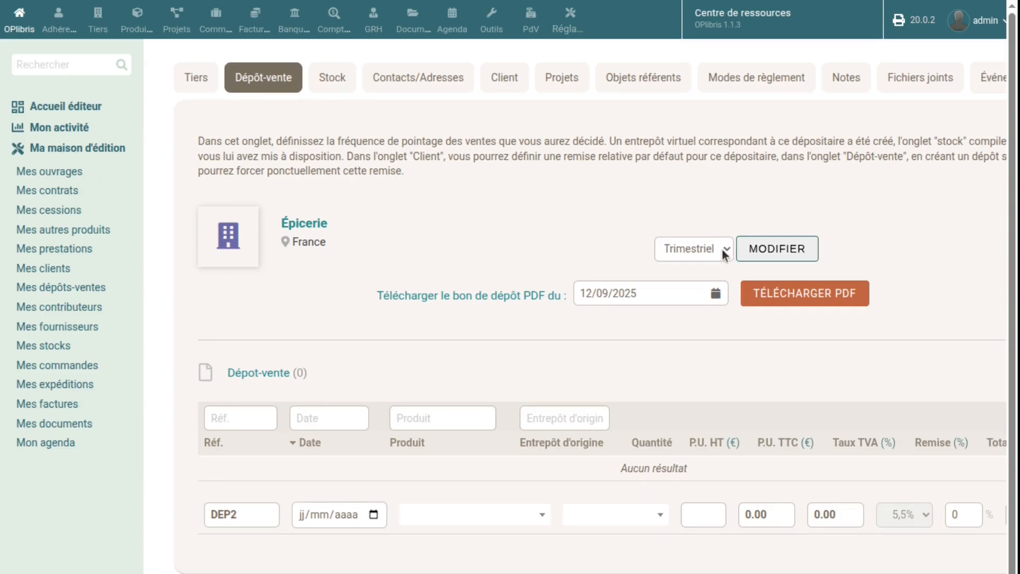
key("Down")
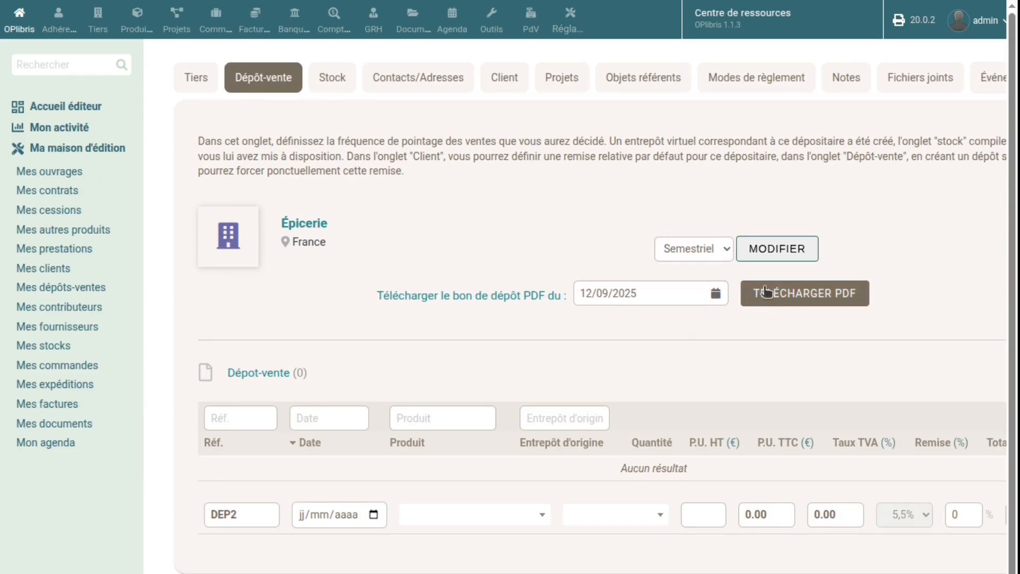
left_click(777, 248)
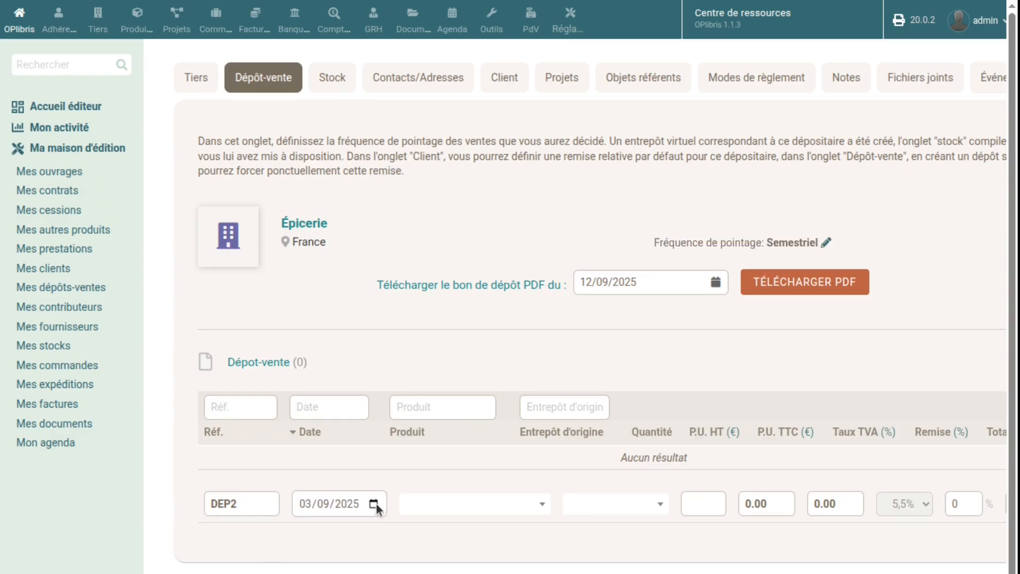
Prepare a deposit line dated 08/09/2025 for Un titre formidable, with BLDD-Gaillon as the warehouse of origin.
left_click(378, 476)
left_click(314, 368)
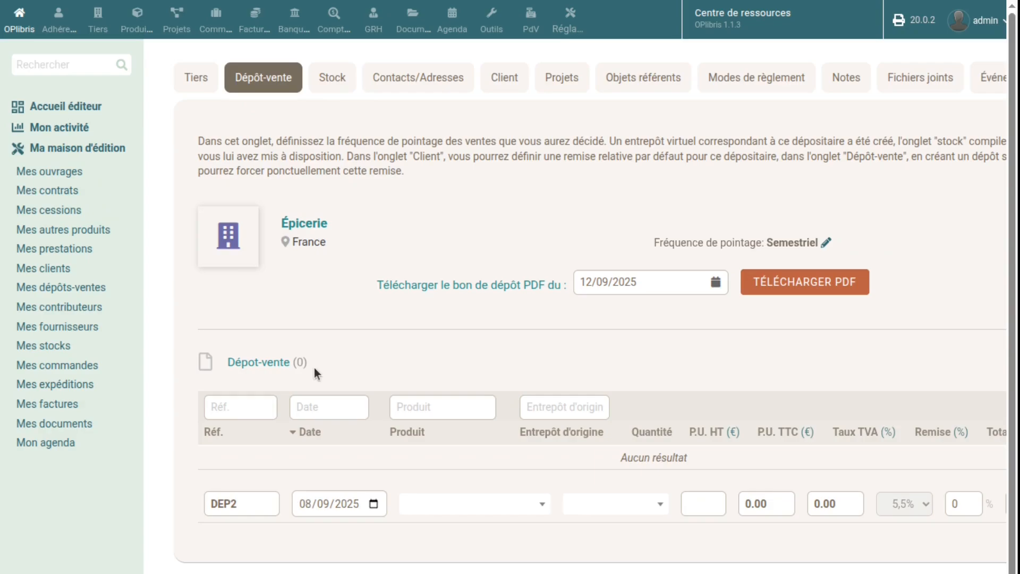
left_click(536, 506)
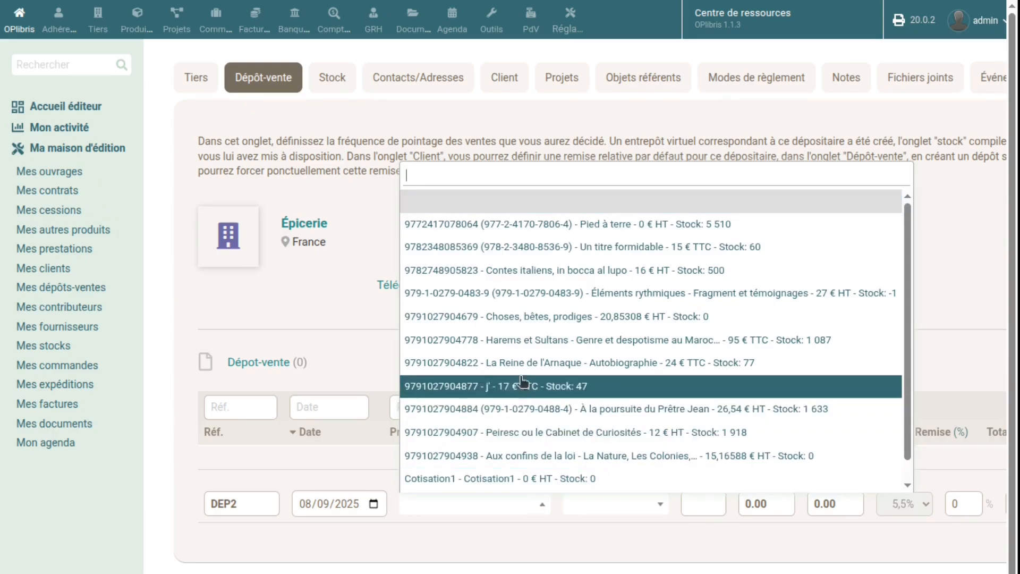
left_click(514, 254)
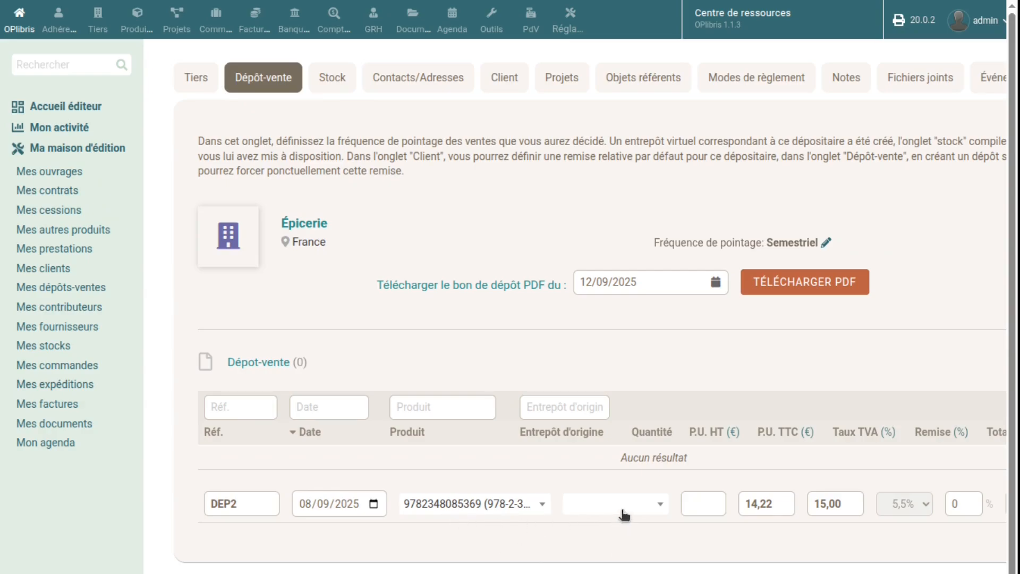
left_click(643, 508)
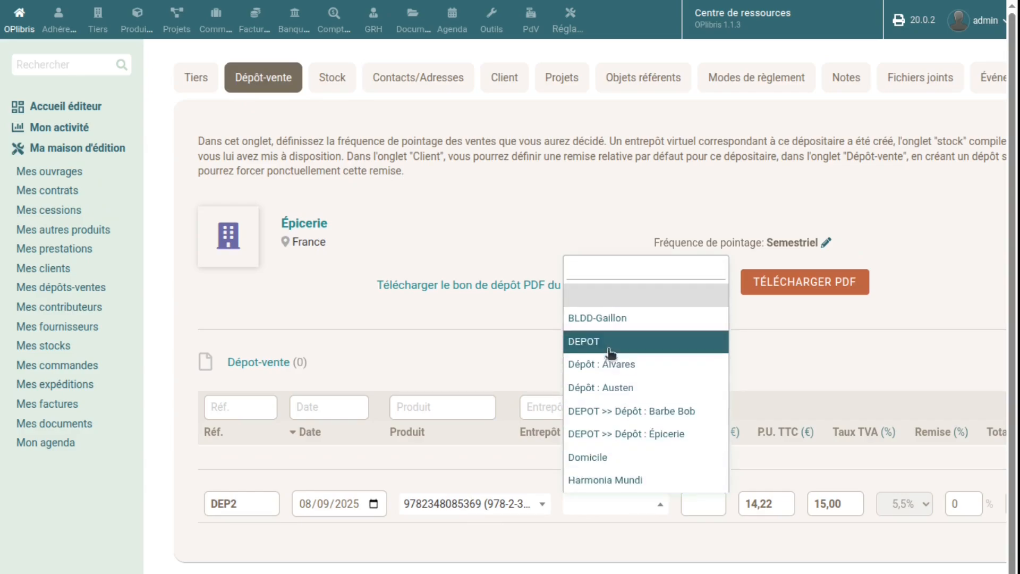
left_click(596, 319)
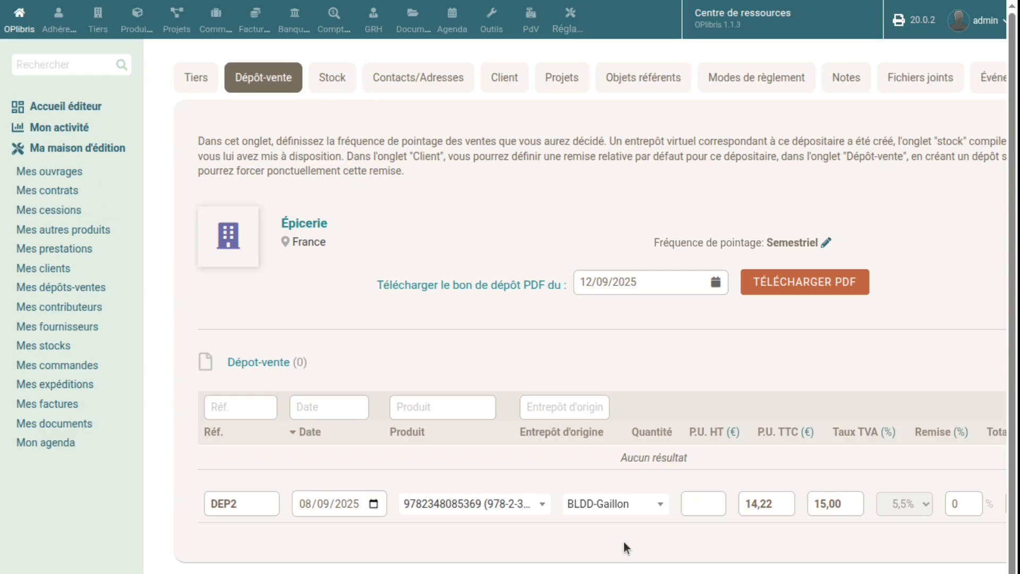
Set the deposit's quantity to 10 and its discount to 30 %, and add the line.
left_click(712, 507)
type("10")
key("Tab")
scroll(873, 509, "right", 4)
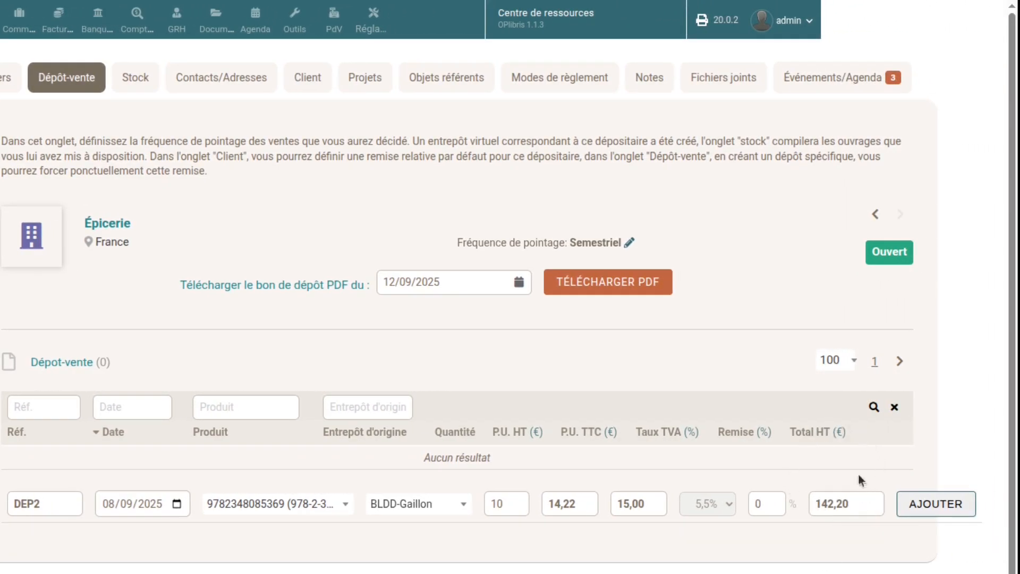
double_click(758, 503)
type("30")
left_click(848, 501)
left_click(931, 510)
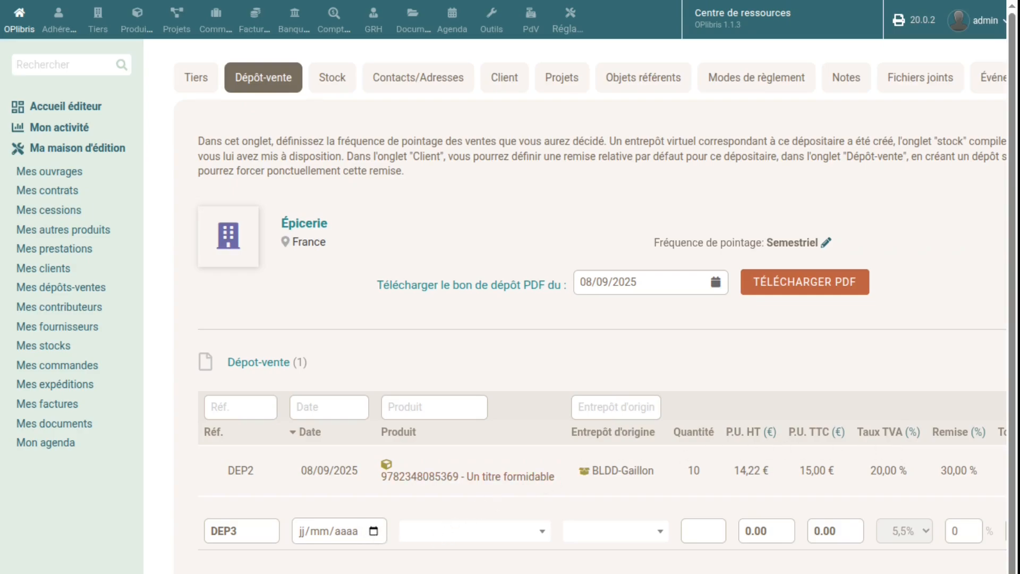
Prepare a second deposit line dated 08/09/2025 for Contes italiens, in bocca al lupo, with BLDD-Gaillon as the warehouse of origin.
left_click(423, 499)
left_click(533, 531)
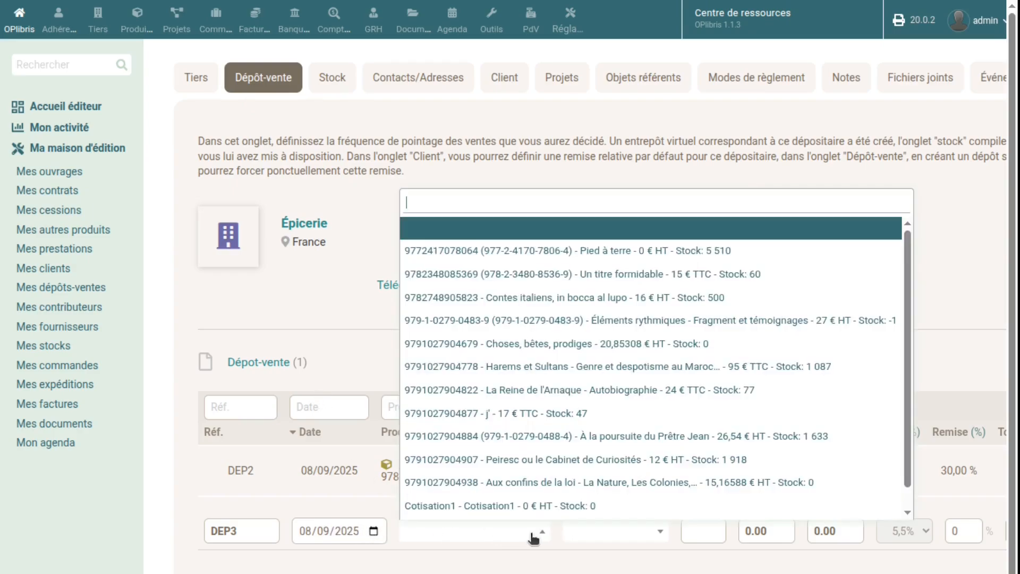
left_click(531, 297)
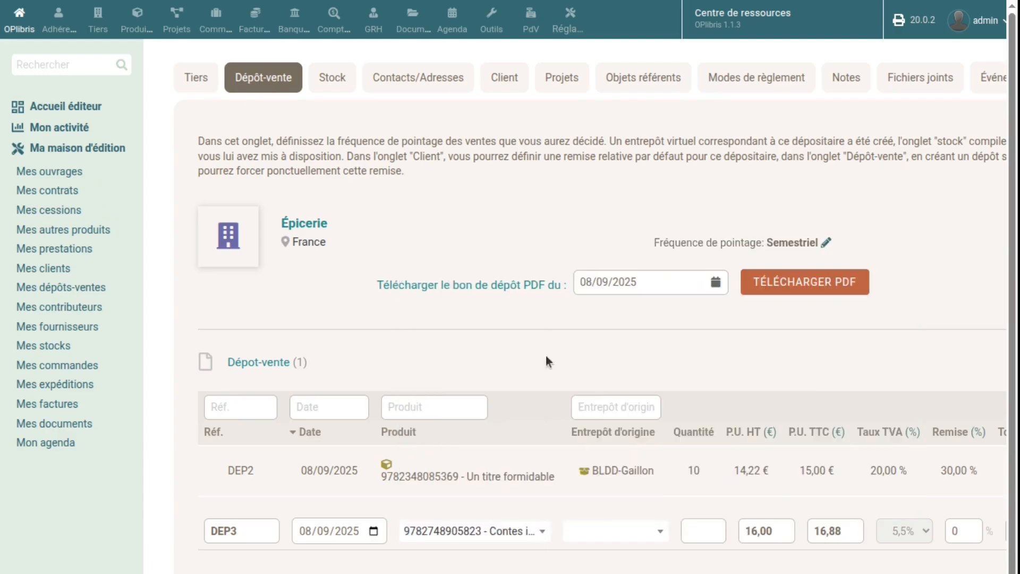
left_click(658, 533)
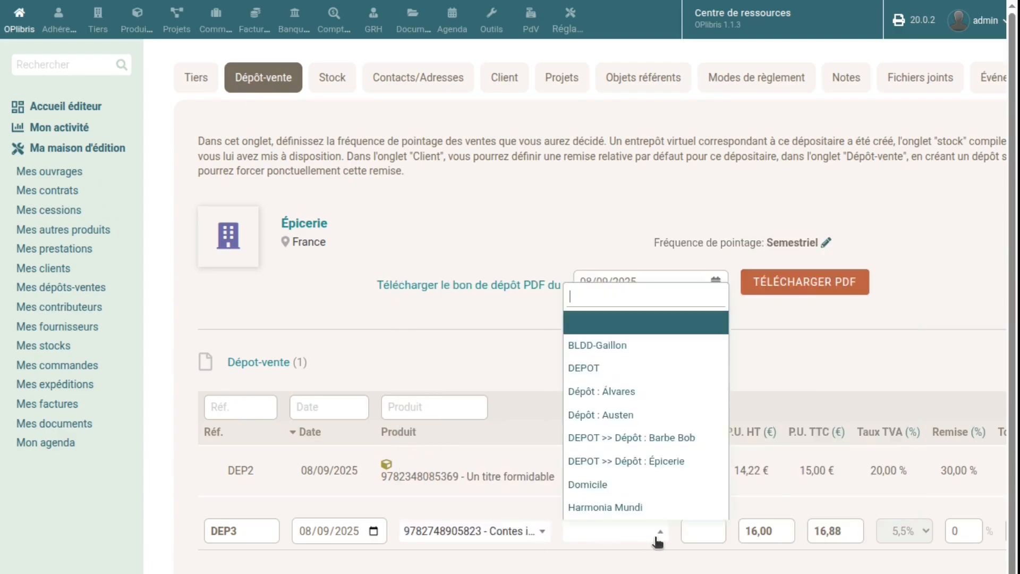
left_click(597, 345)
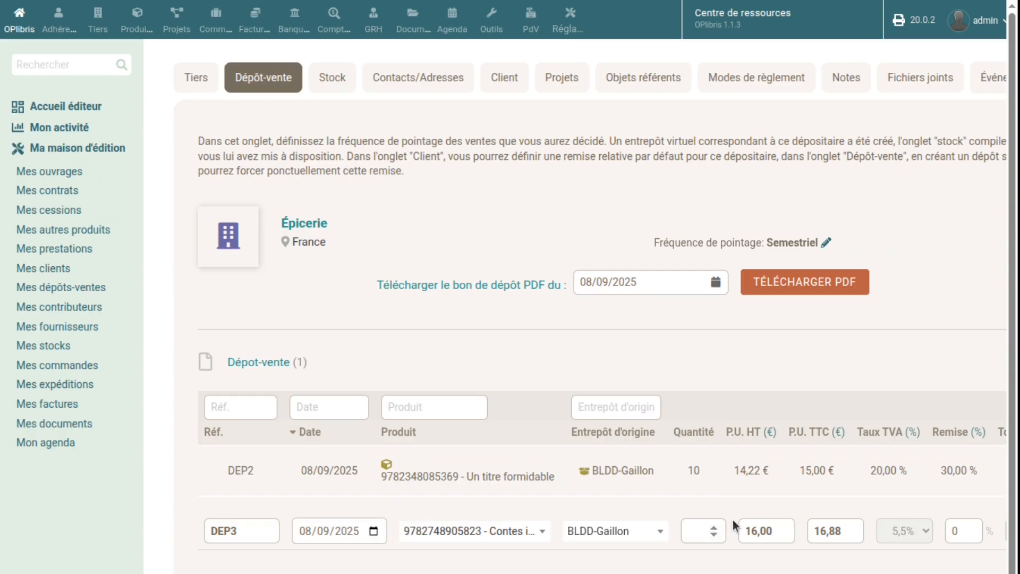
Set the Contes italiens deposit to 5 copies with a 30 % discount and add the line.
type("5")
scroll(691, 531, "right", 5)
left_click(686, 531)
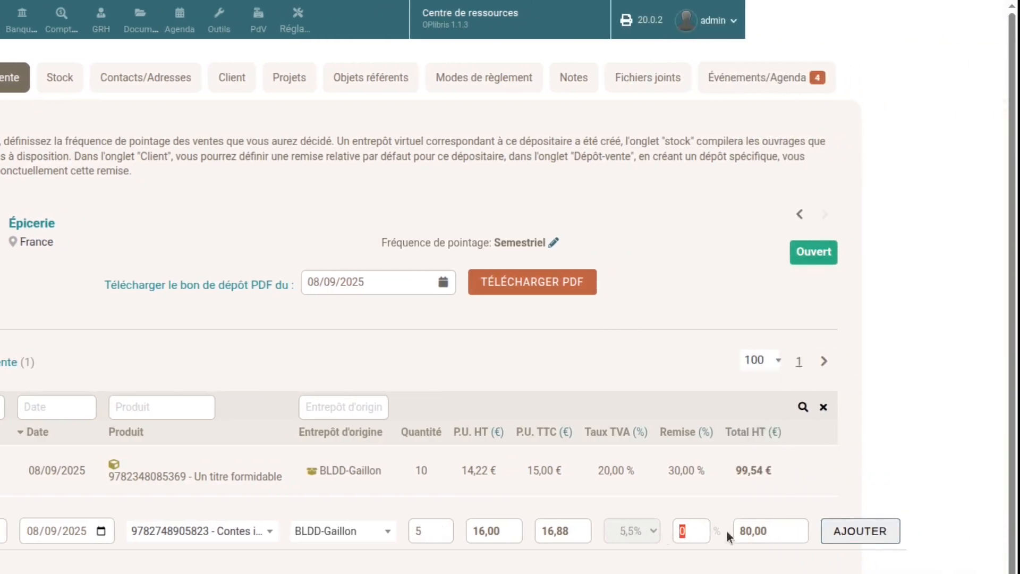
type("30")
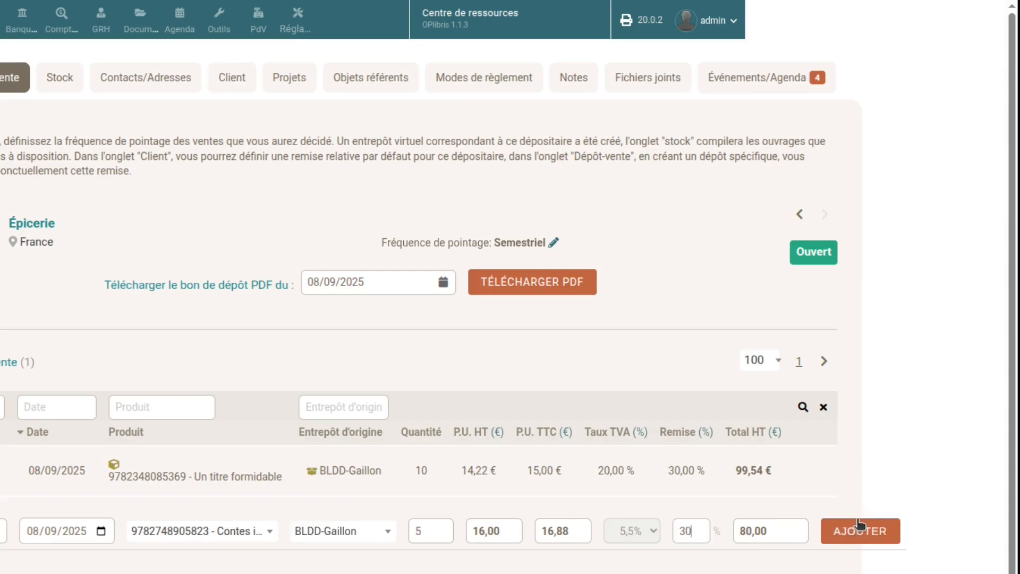
left_click(856, 532)
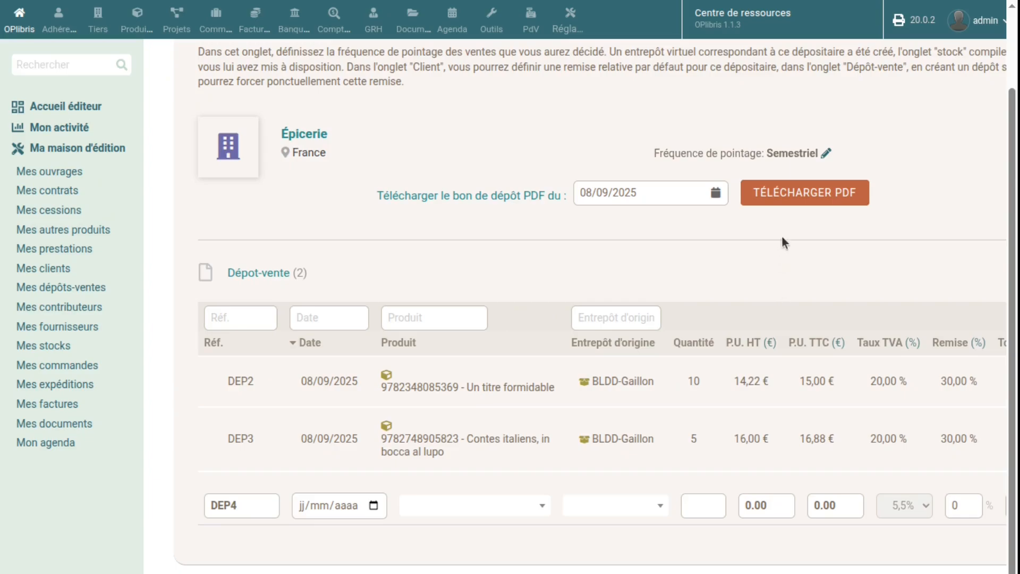
Generate the PDF deposit slip for 08/09/2025 and review its sender, recipient and deposited titles.
left_click(789, 196)
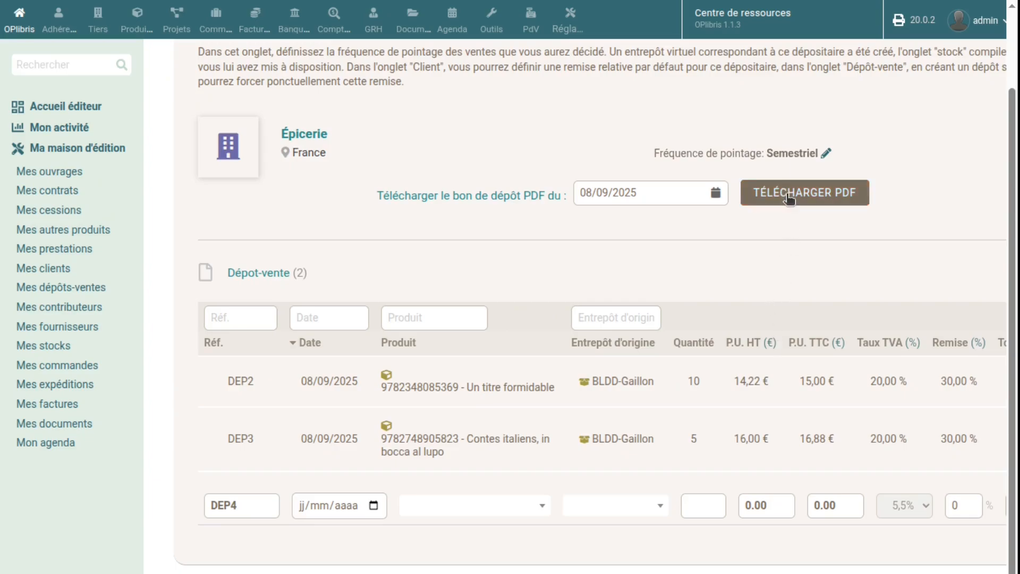
scroll(994, 297, "down", 2)
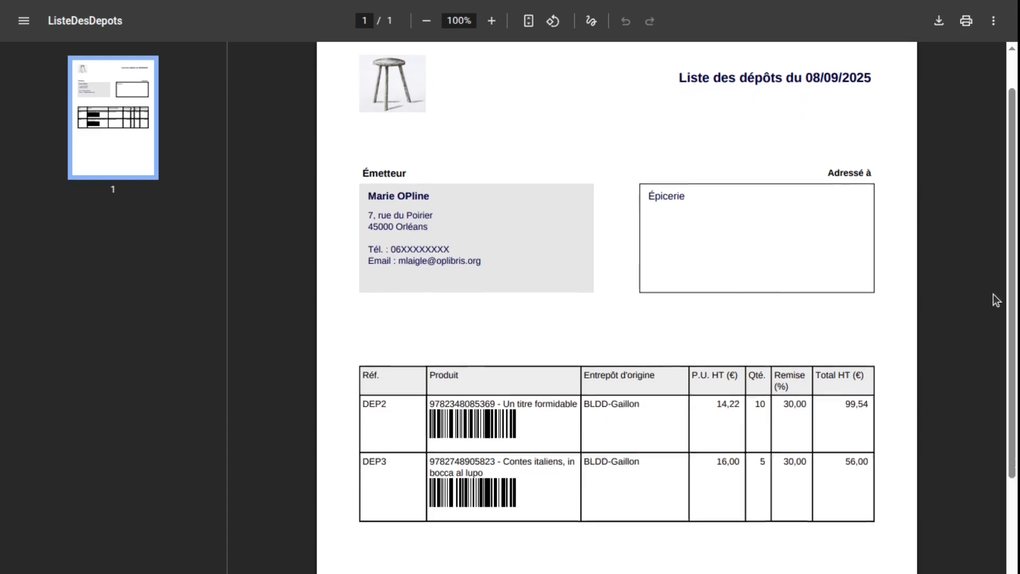
scroll(995, 301, "up", 2)
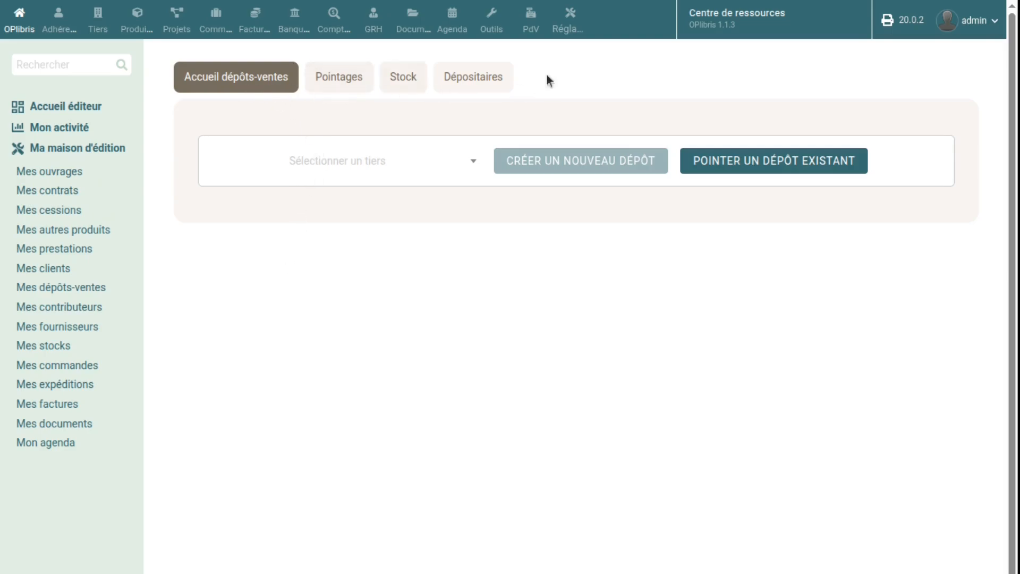
Create a pointage from Épicerie's untreated pointage event, keeping the proposed planned and effective dates.
left_click(350, 83)
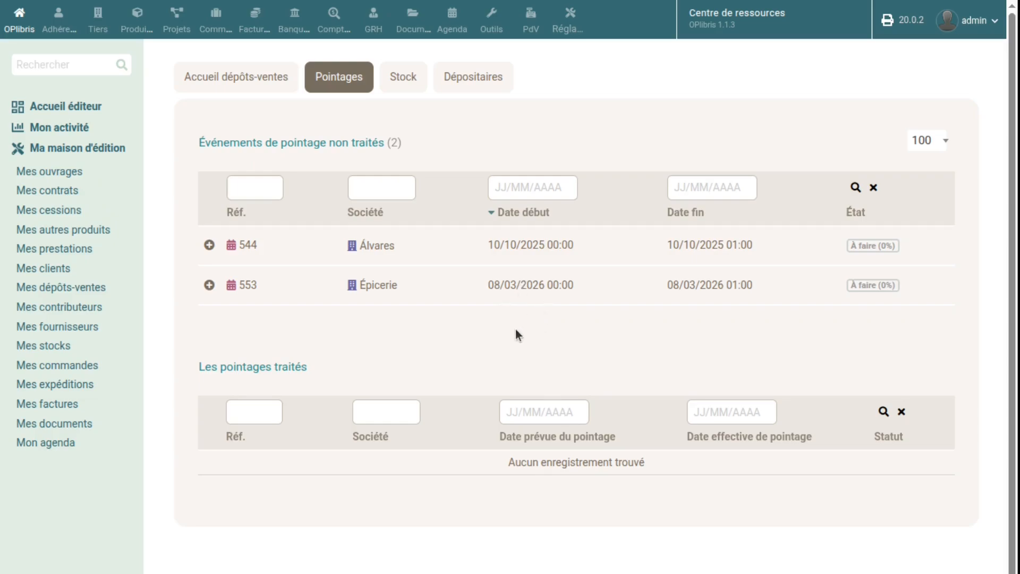
left_click(209, 286)
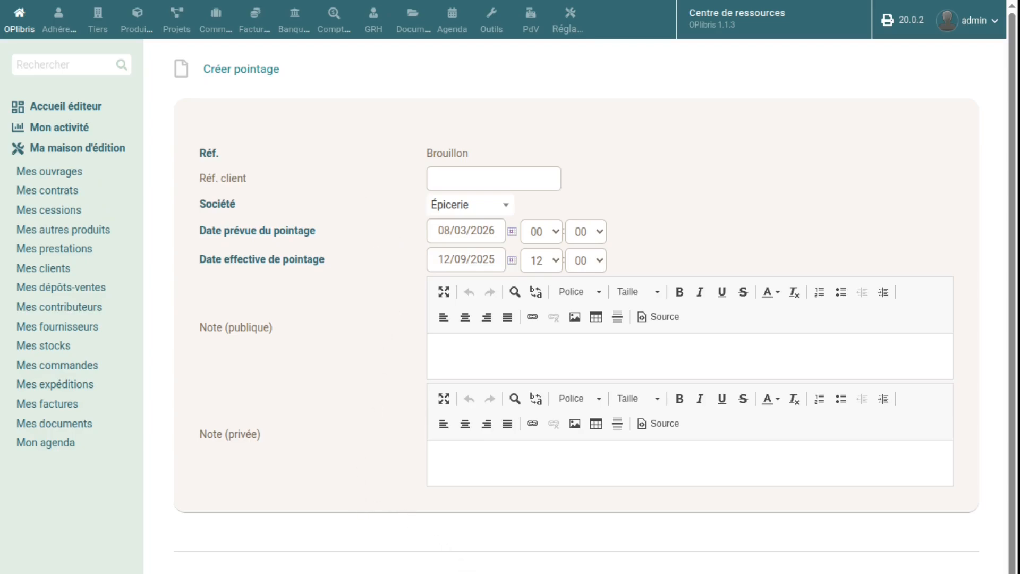
key("Return")
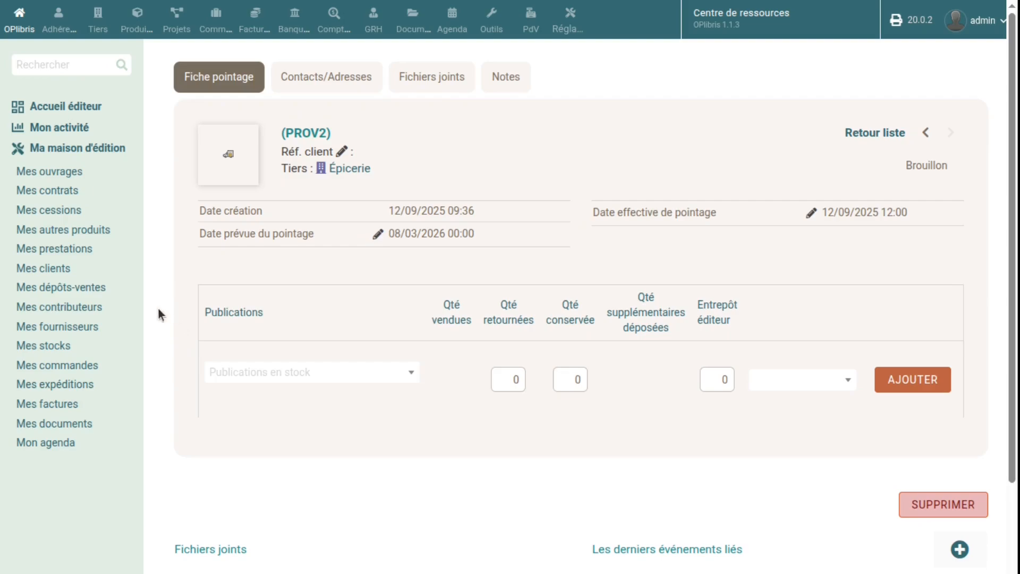
Prepare a pointage line for Un titre formidable with 5 copies sold and 5 returned.
left_click(382, 378)
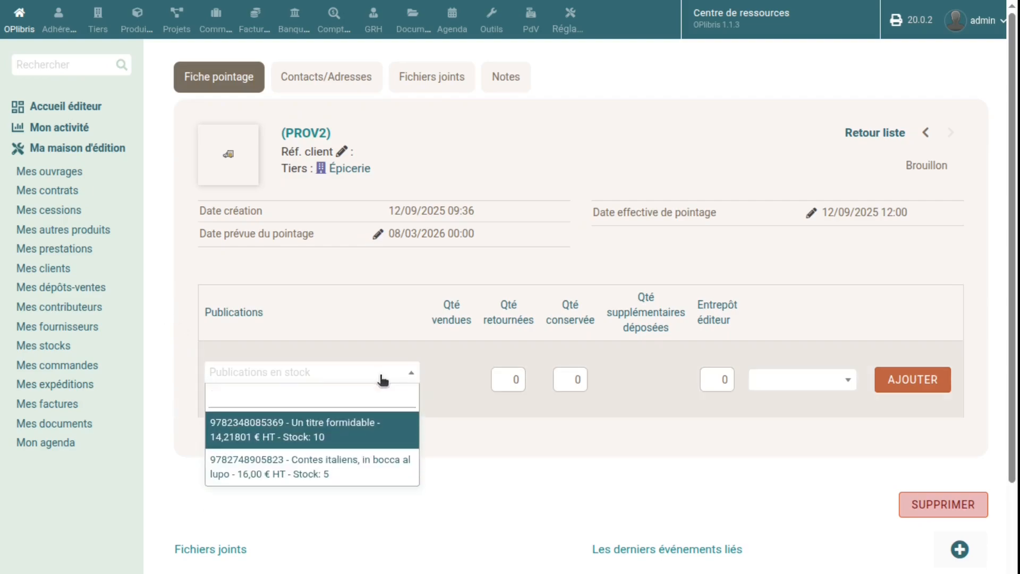
left_click(349, 439)
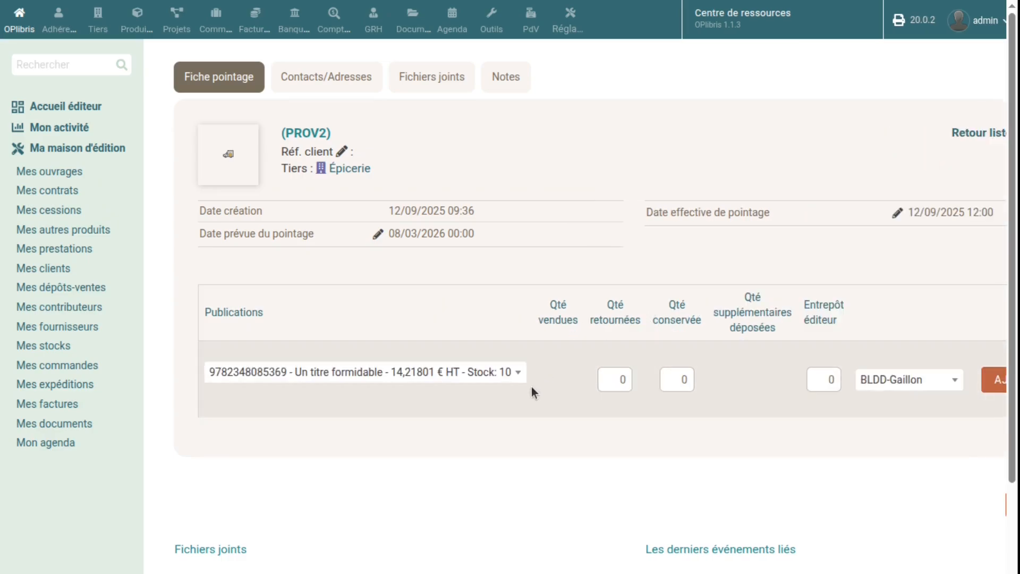
left_click(627, 382)
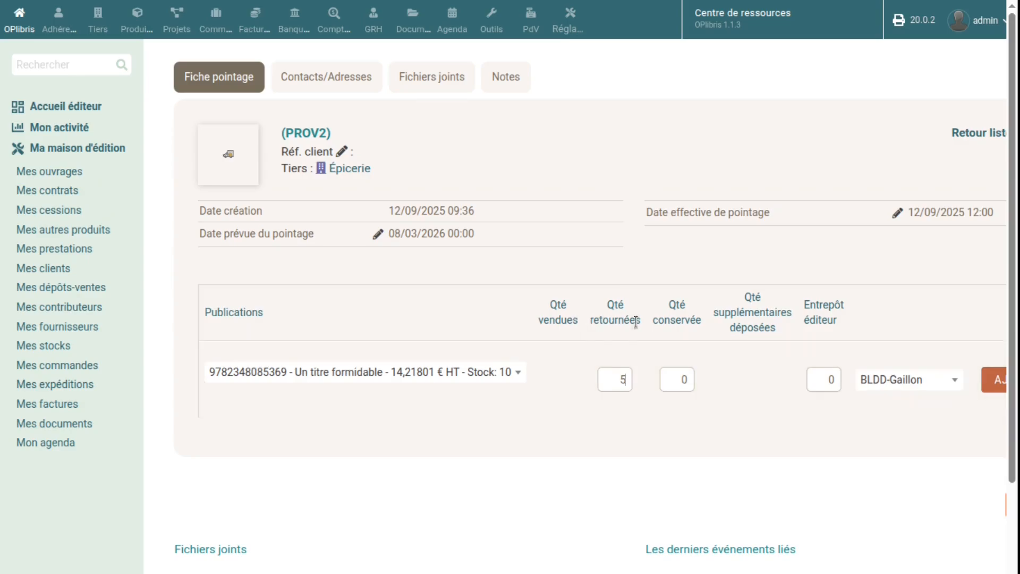
left_click(693, 378)
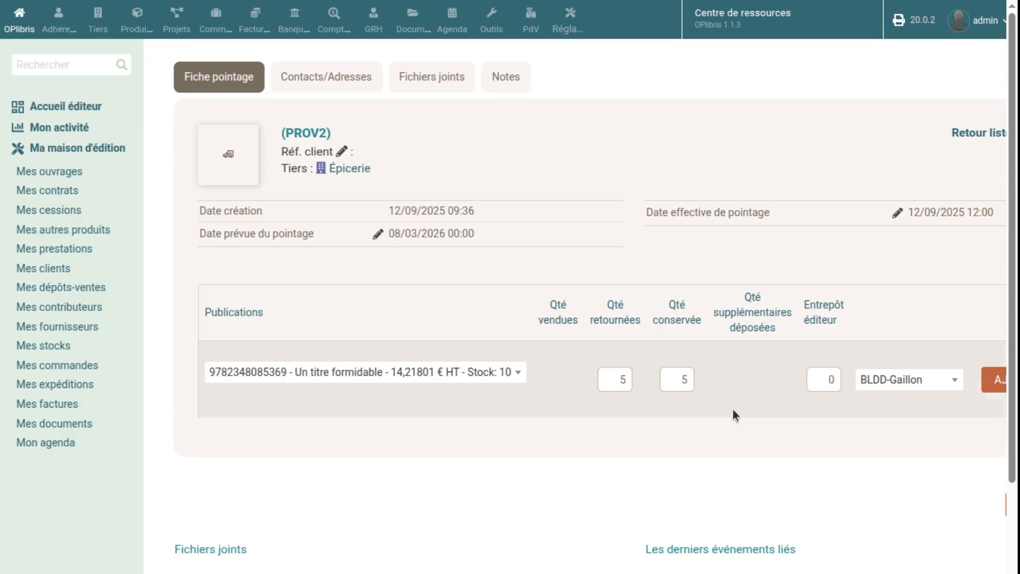
Check the publisher warehouse choices, keep BLDD-Gaillon and add the Un titre formidable line to the pointage.
left_click(954, 381)
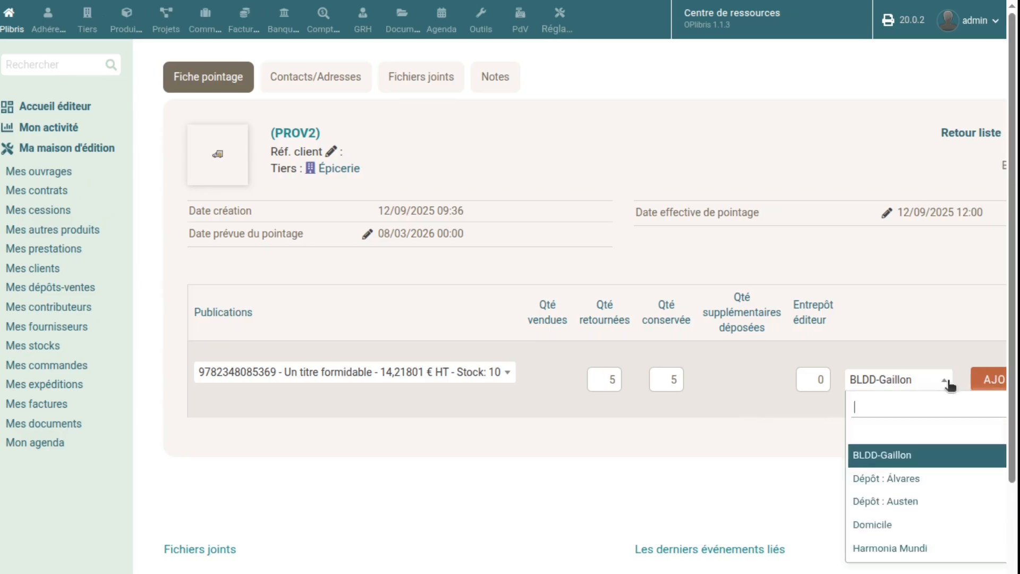
left_click(941, 391)
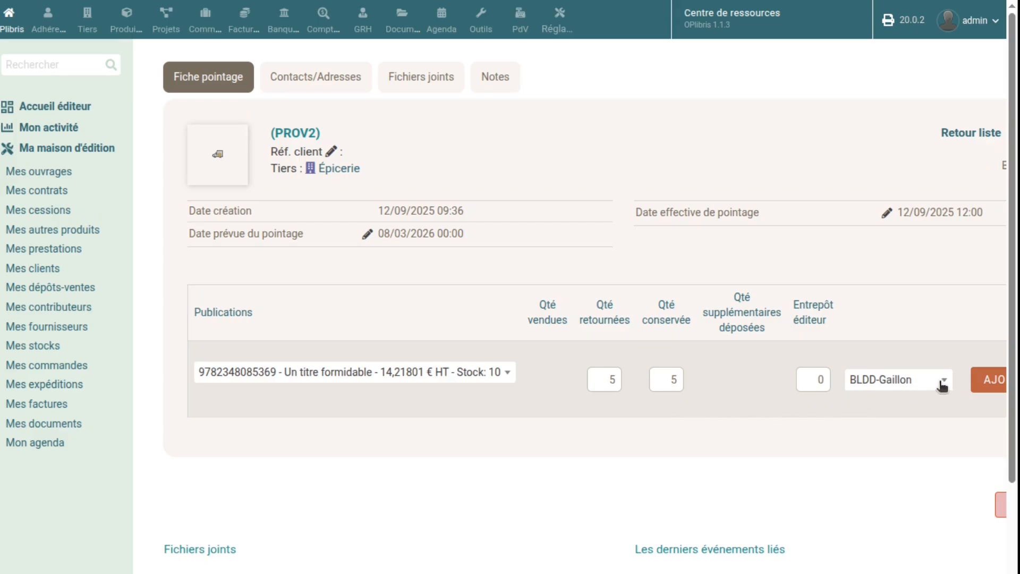
left_click(881, 390)
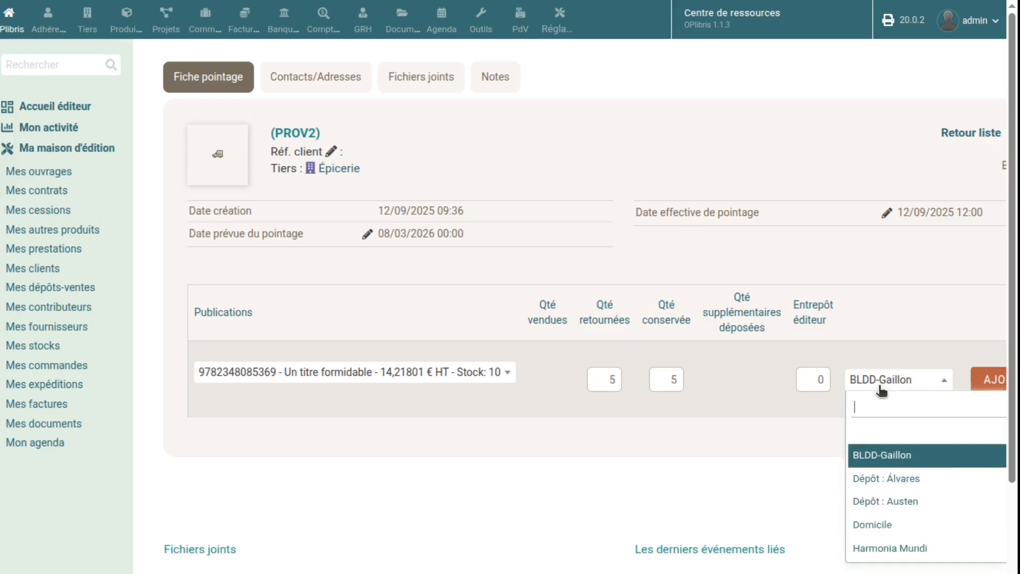
left_click(880, 390)
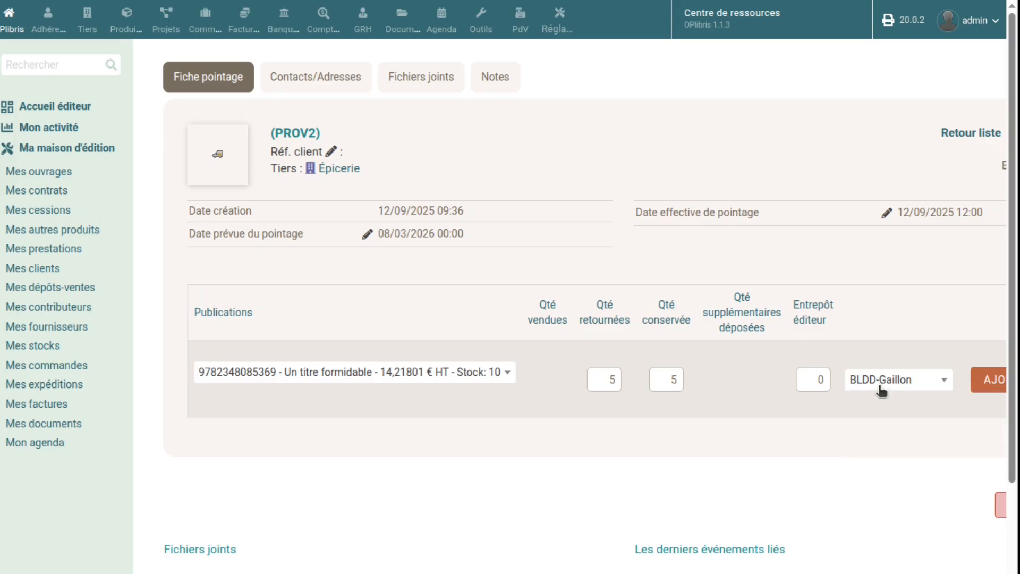
left_click(991, 381)
scroll(555, 340, "up", 3)
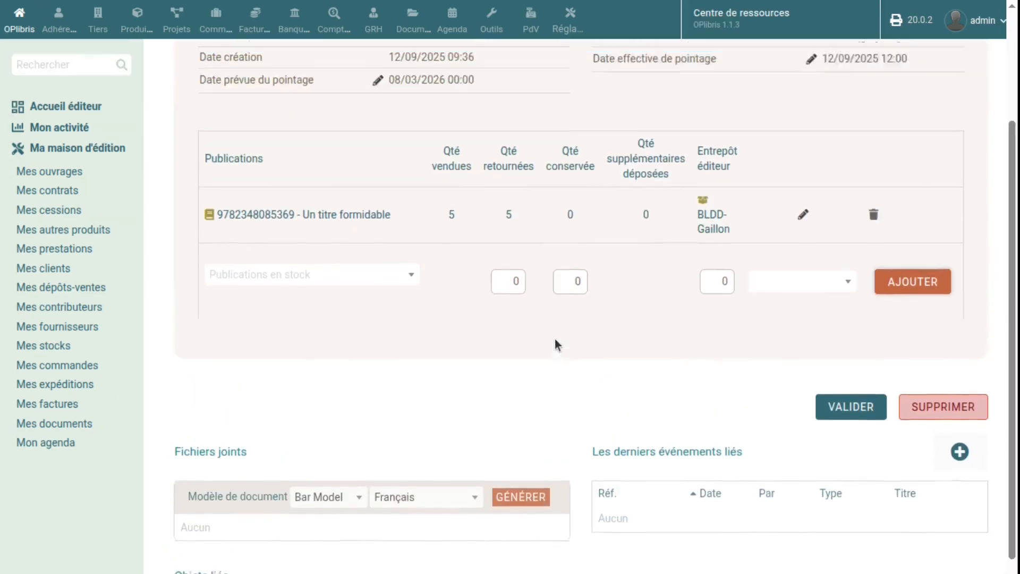
scroll(565, 339, "up", 1)
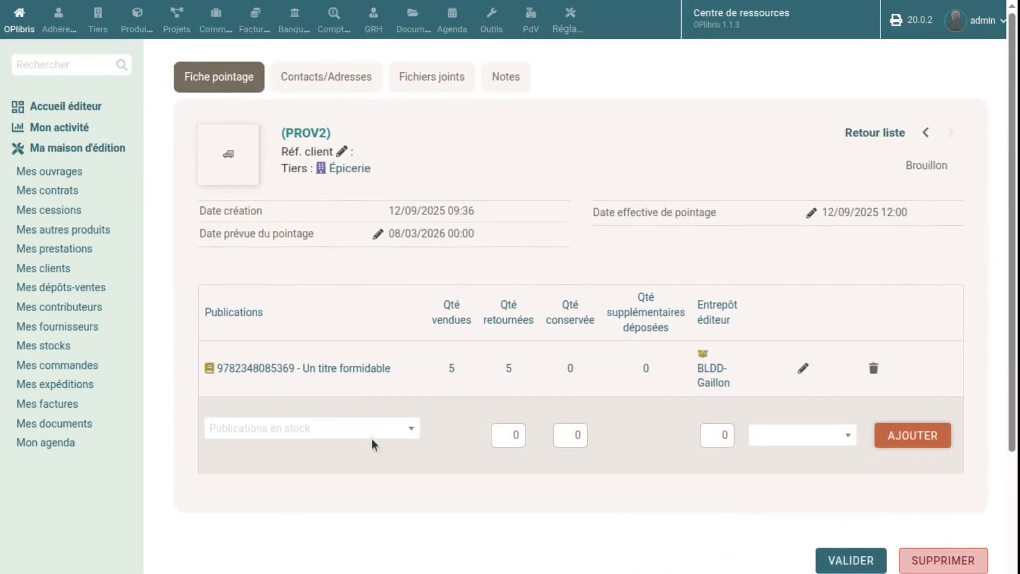
Add a pointage line for Contes italiens, in bocca al lupo with 5 copies sold, 7 additional deposited and BLDD-Gaillon as warehouse.
left_click(352, 434)
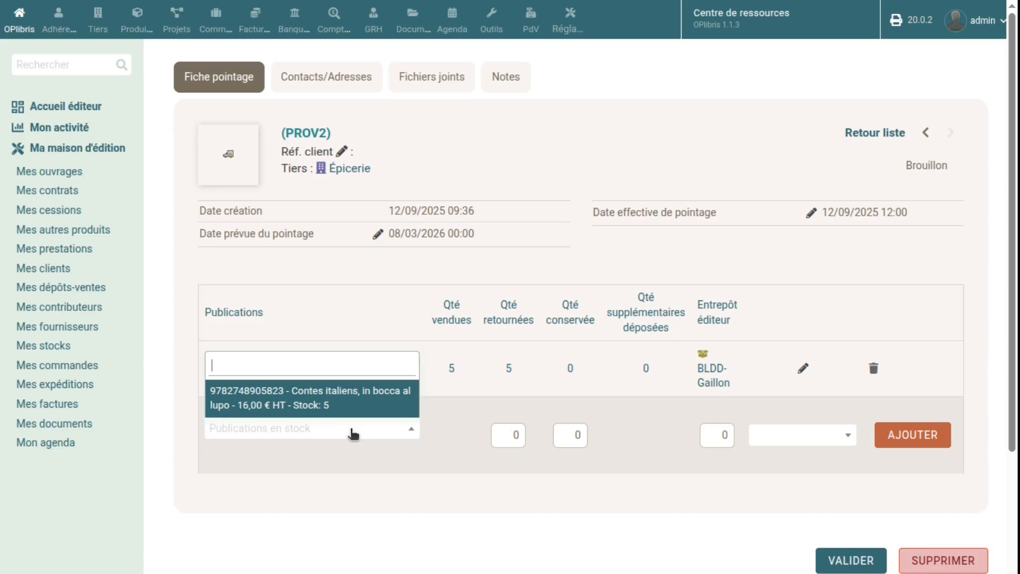
left_click(301, 403)
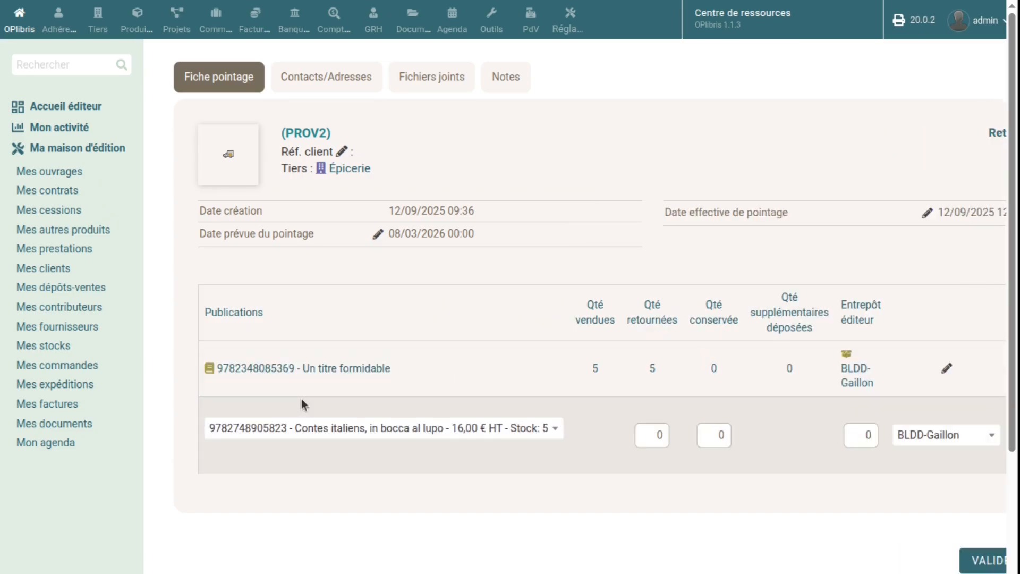
left_click(650, 436)
left_click(859, 431)
type("7")
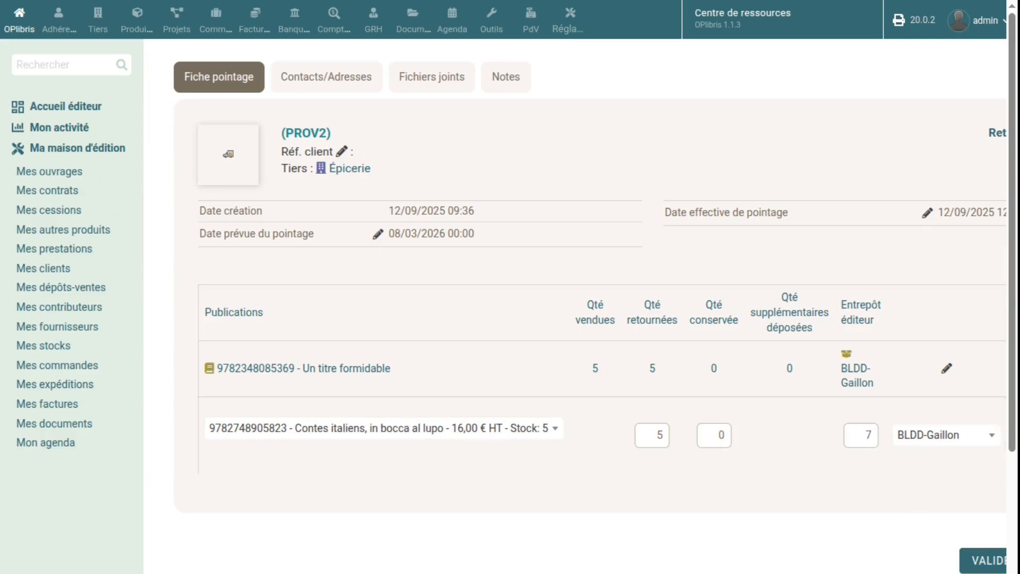
scroll(922, 438, "right", 3)
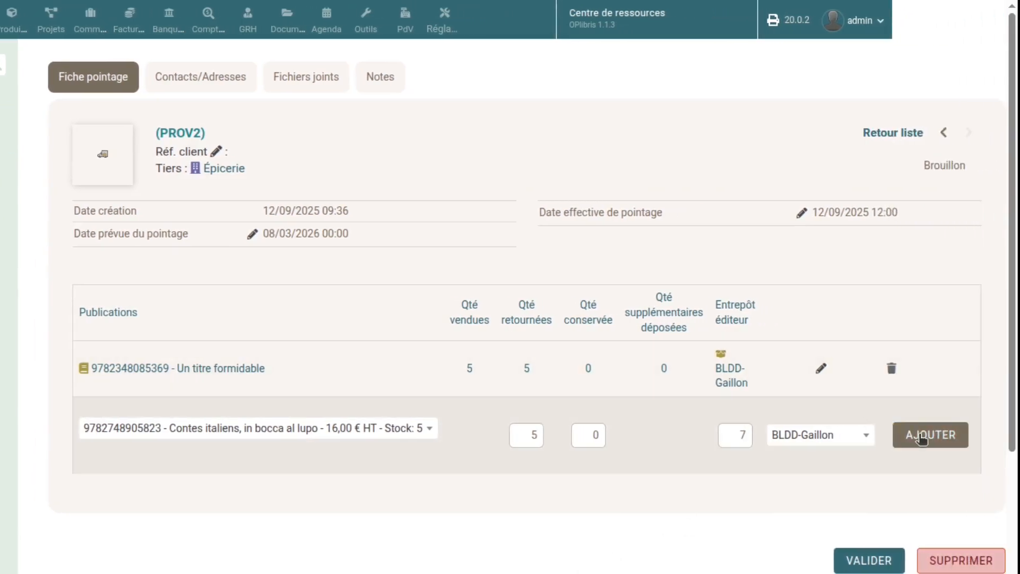
left_click(921, 437)
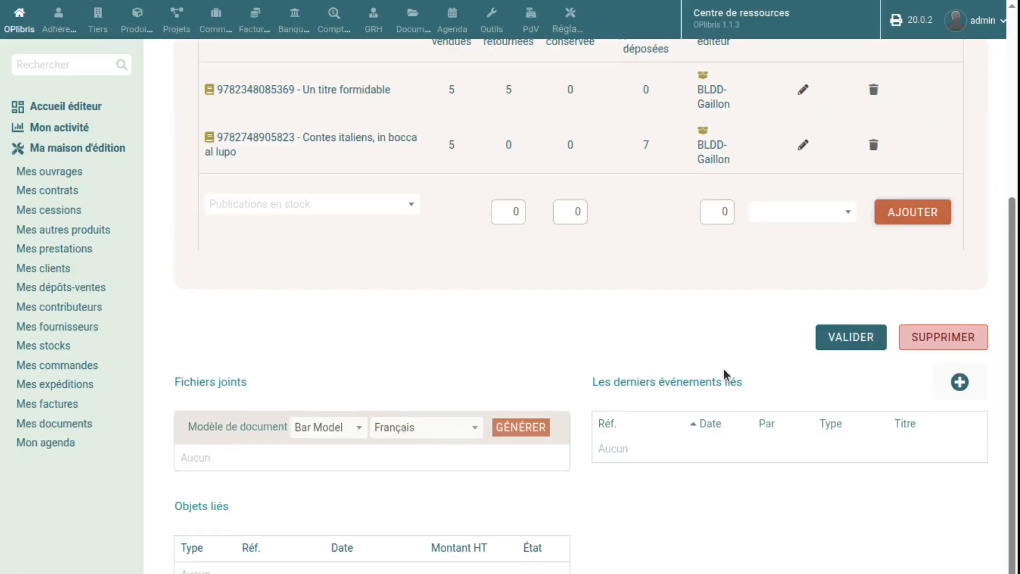
Validate Épicerie's pointage and review the returned, sold and additionally deposited quantities in its PDF.
scroll(724, 370, "up", 3)
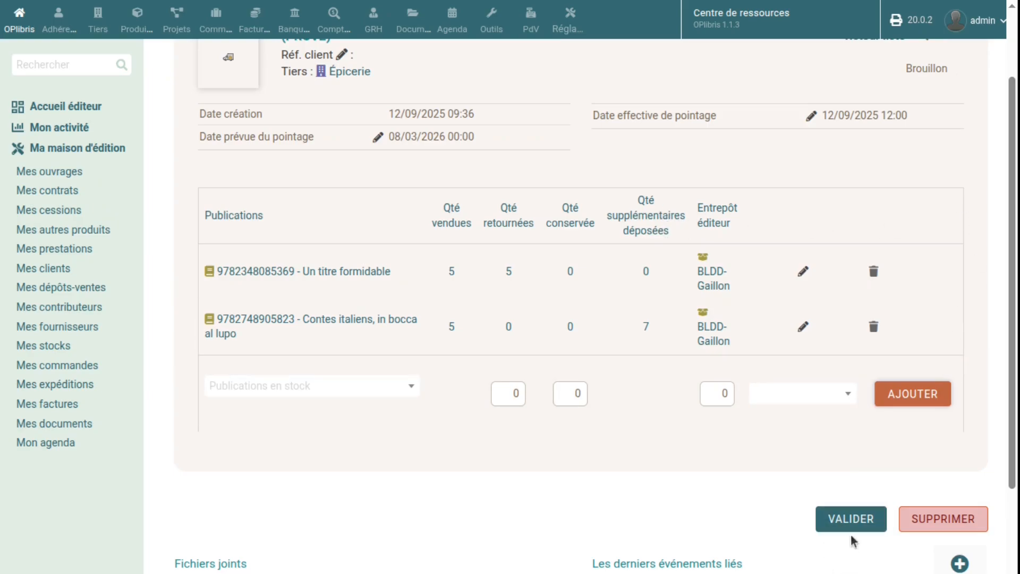
left_click(849, 519)
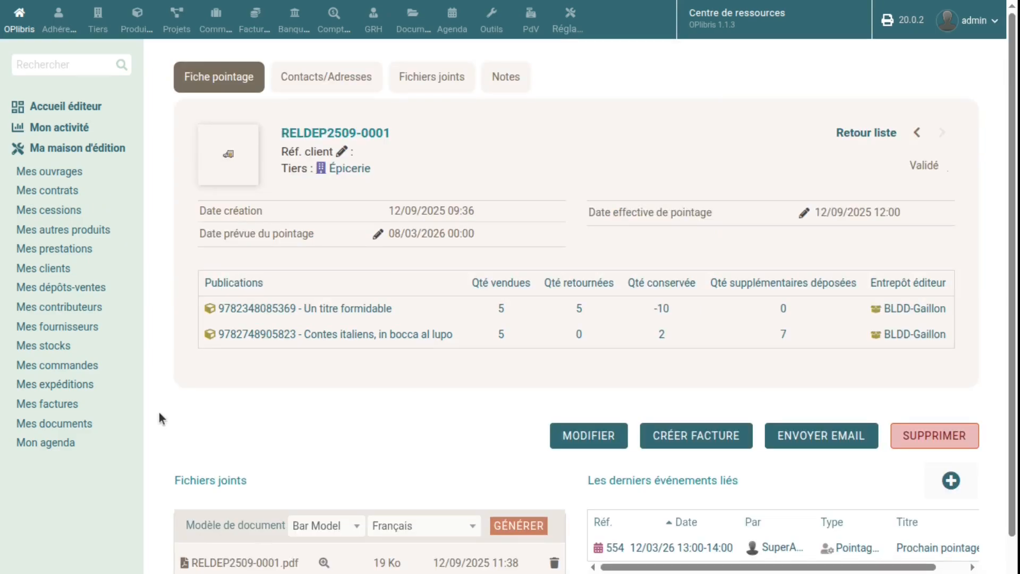
left_click(228, 564)
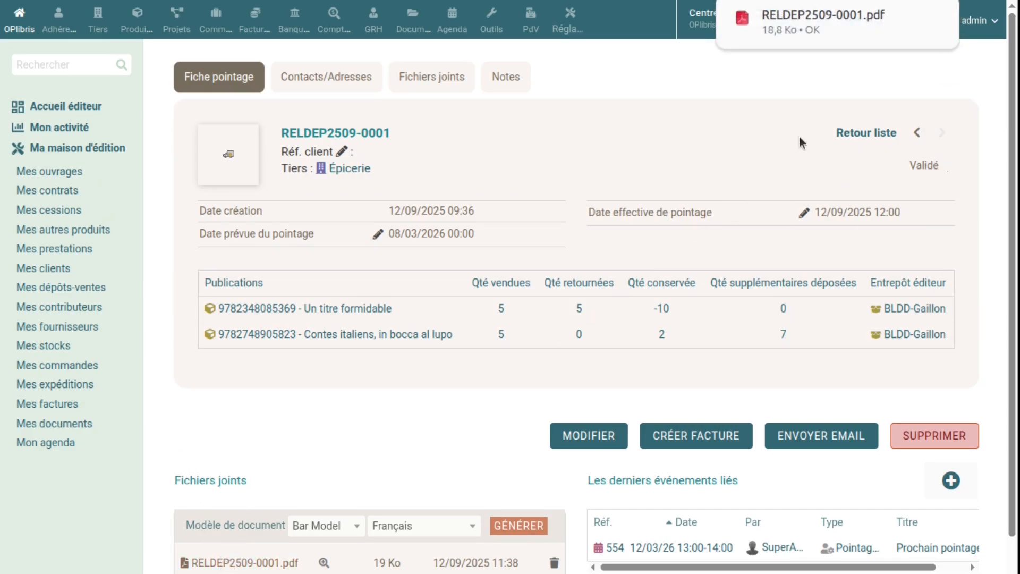
left_click(840, 14)
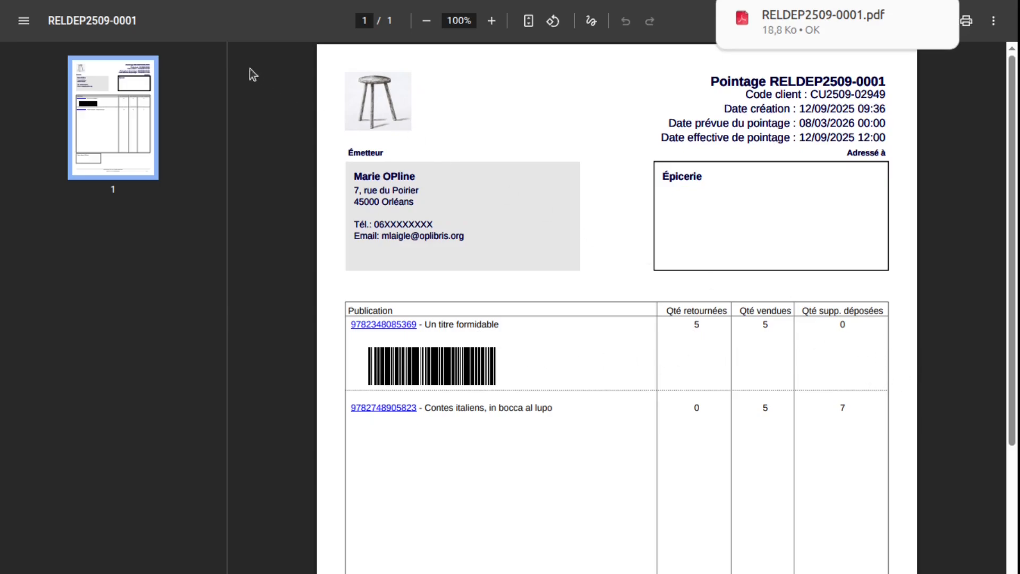
key("ctrl+w")
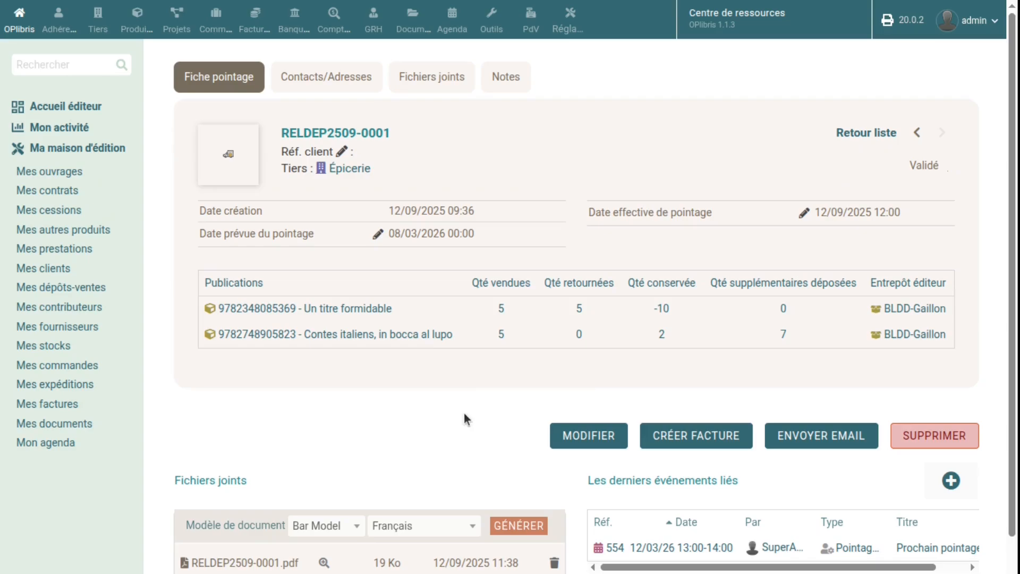
Create the customer invoice from the validated pointage, check its two book lines and validate it.
left_click(706, 448)
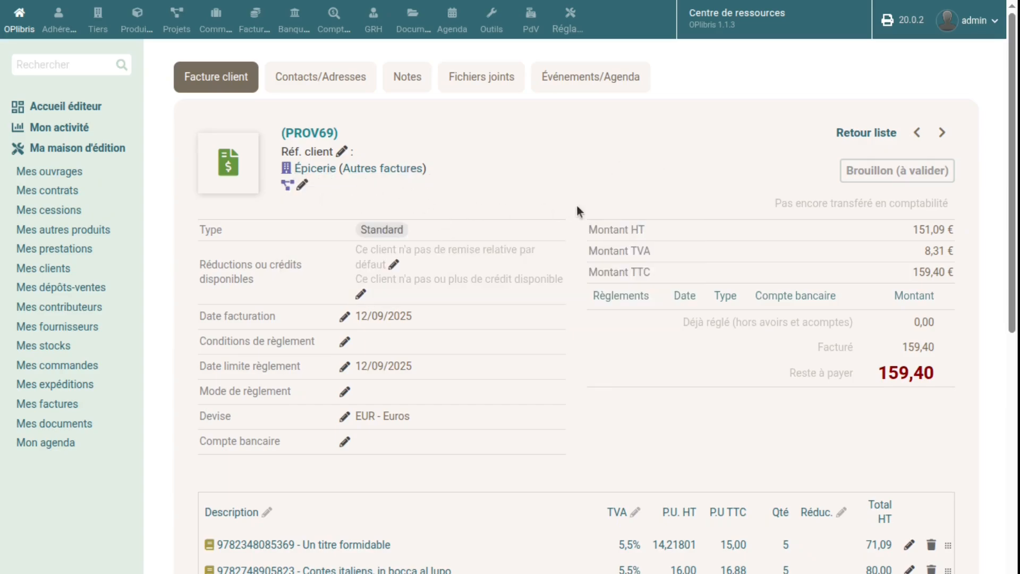
scroll(576, 205, "down", 3)
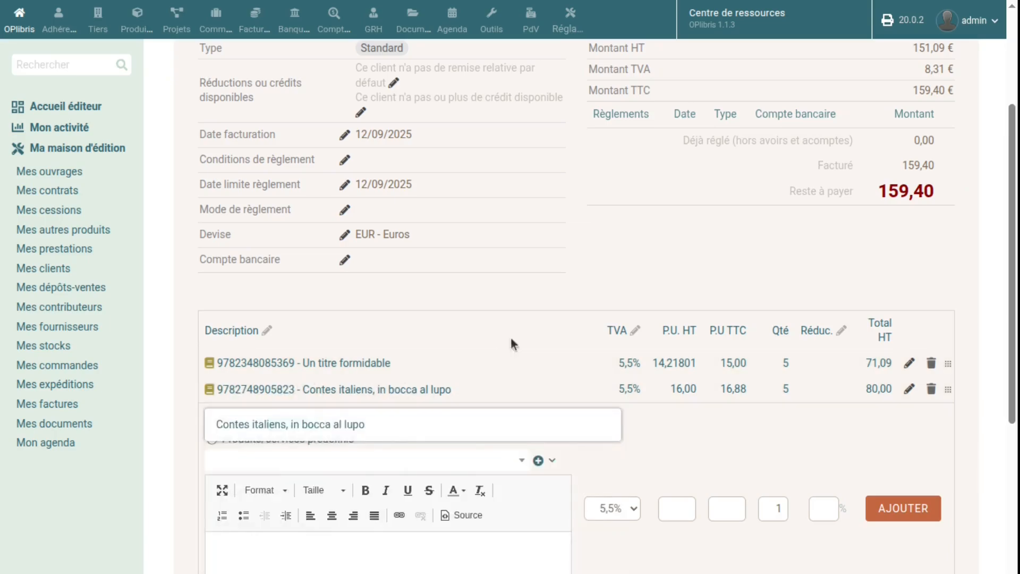
scroll(977, 303, "down", 3)
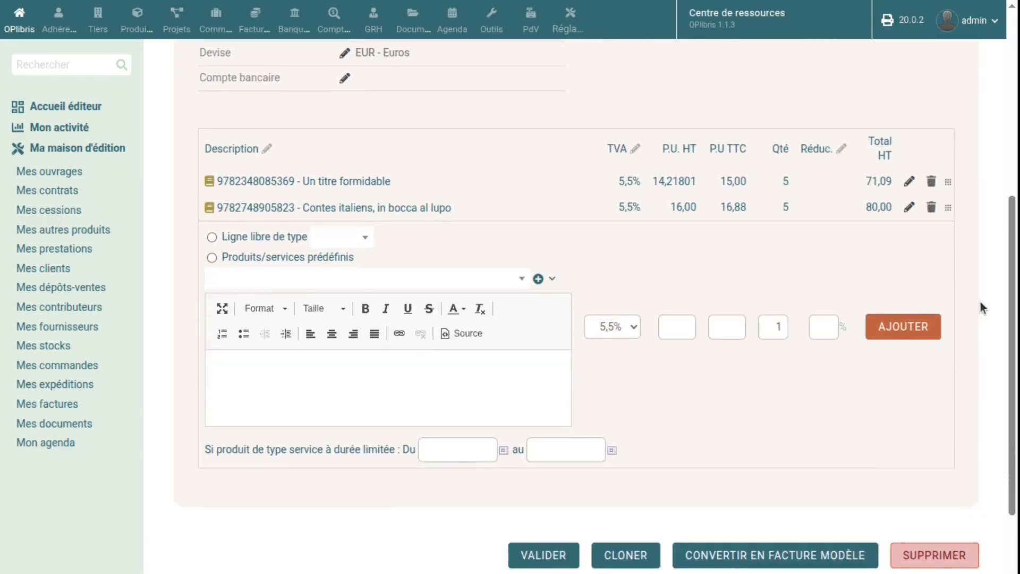
scroll(980, 301, "down", 2)
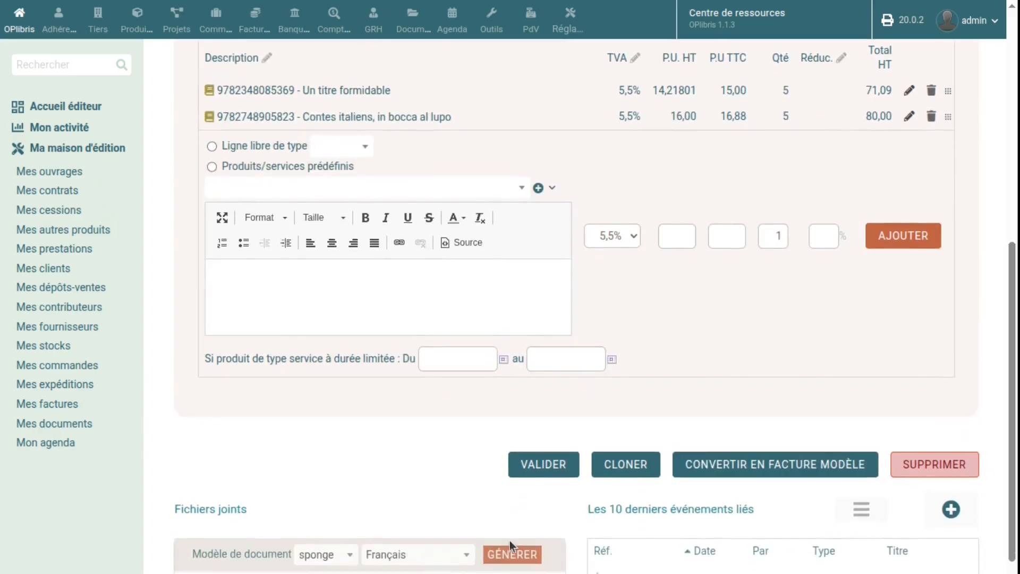
left_click(543, 464)
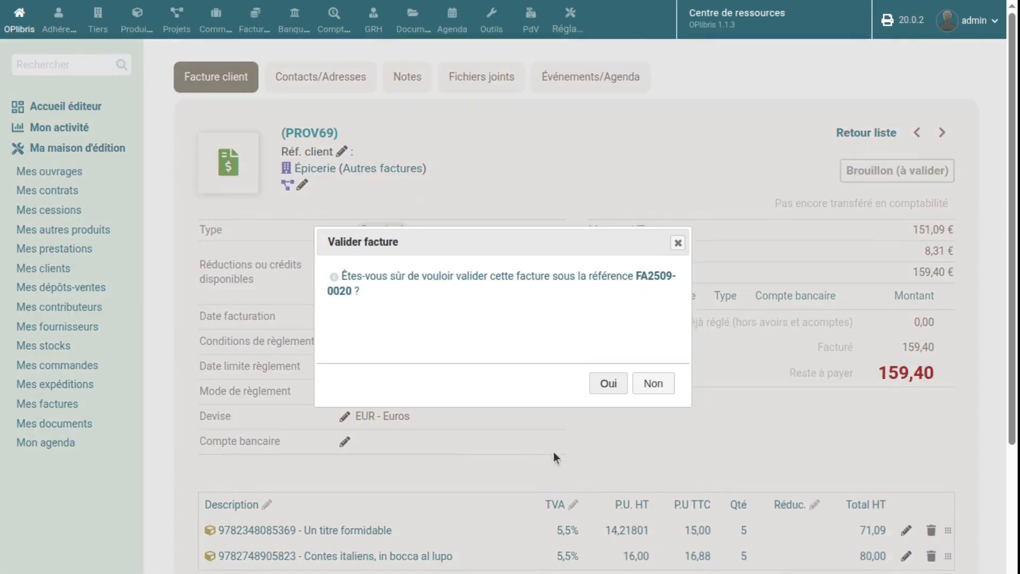
left_click(608, 383)
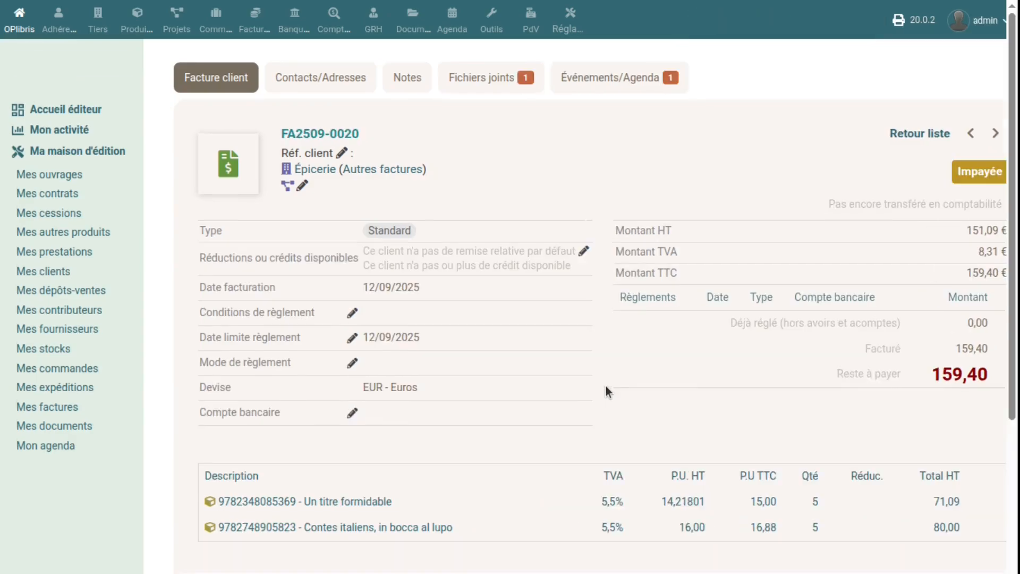
Open the validated invoice's PDF and review its sender, recipient, billed titles and totals.
scroll(606, 390, "down", 6)
left_click(233, 450)
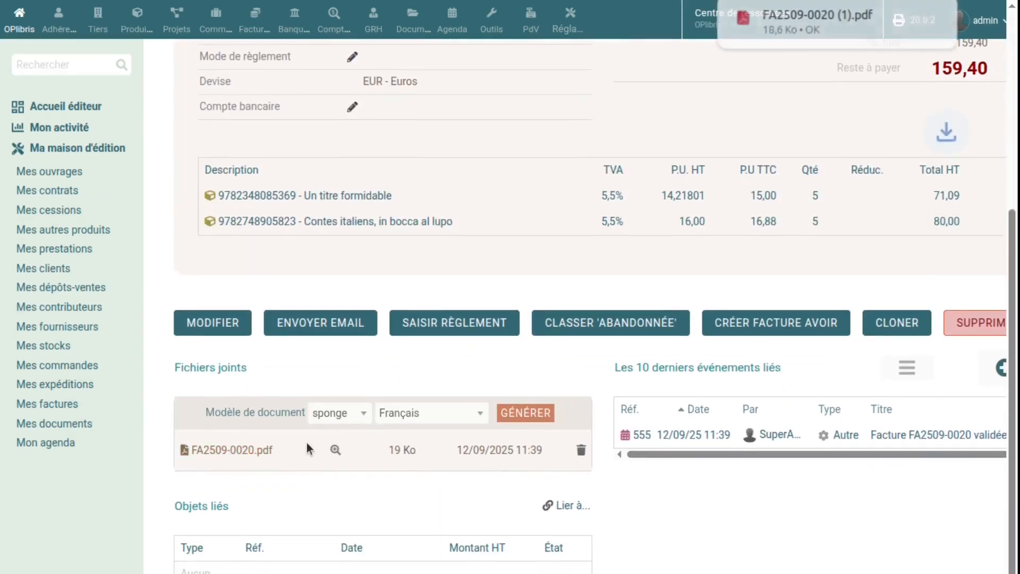
left_click(813, 16)
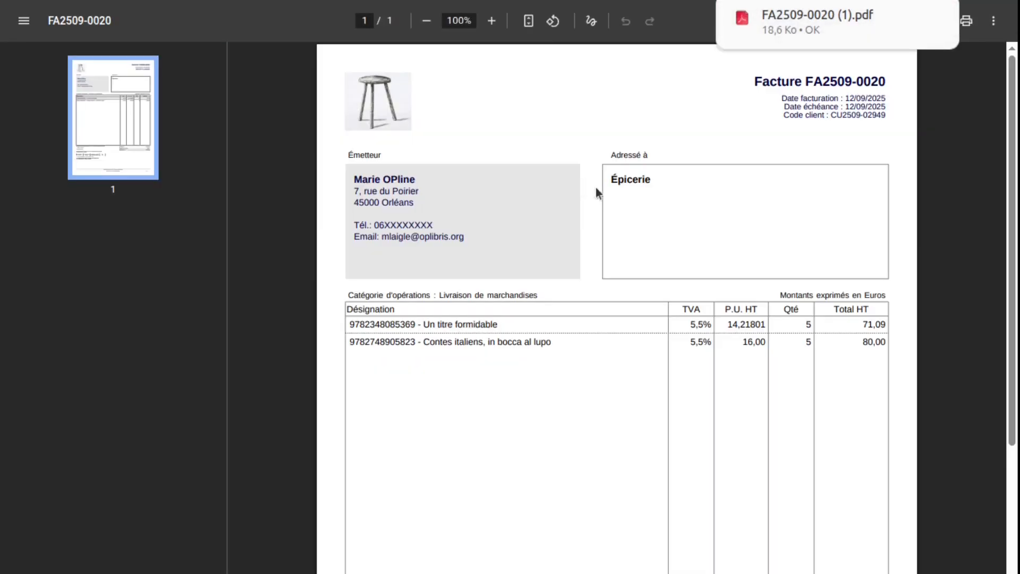
scroll(829, 234, "down", 5)
scroll(430, 69, "up", 2)
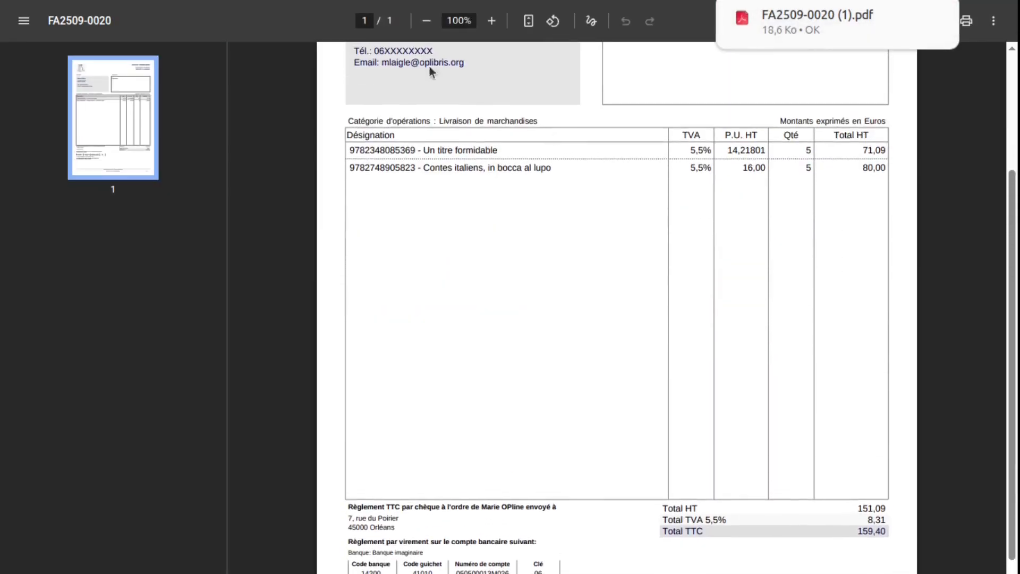
key("ctrl+w")
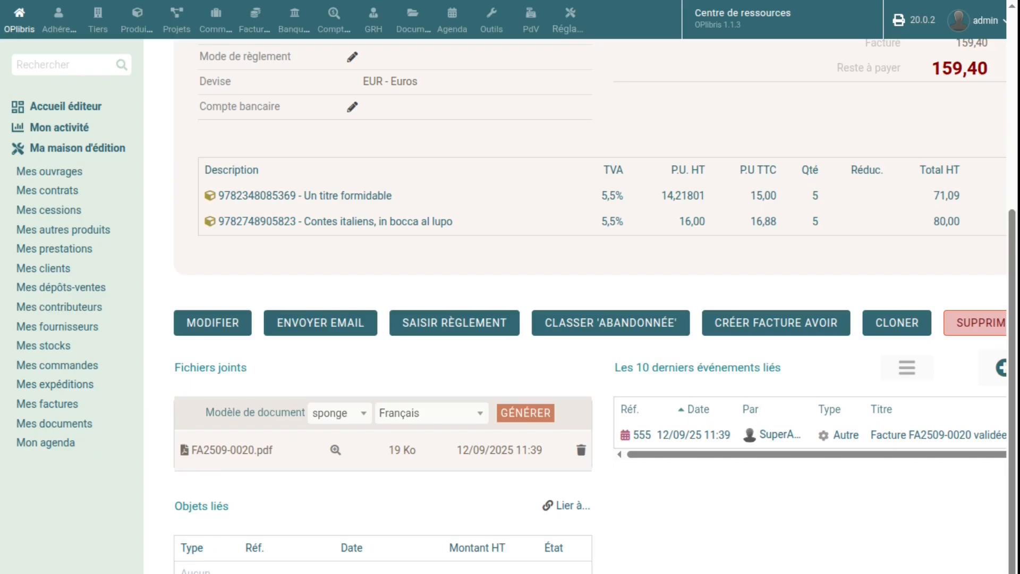
View the prefilled email form for sending the invoice and return to the dépôts-ventes home page.
left_click(312, 323)
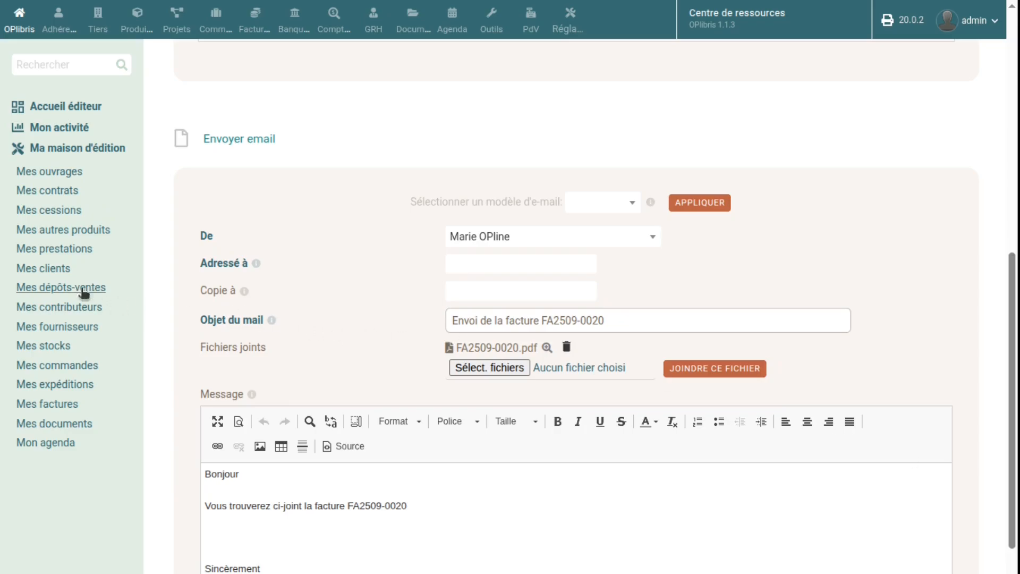
left_click(66, 289)
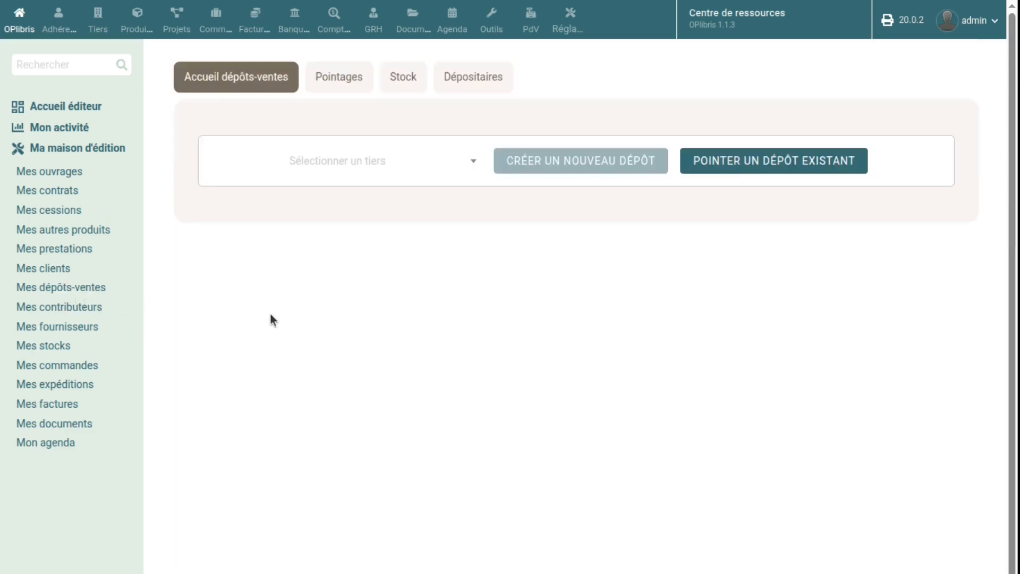